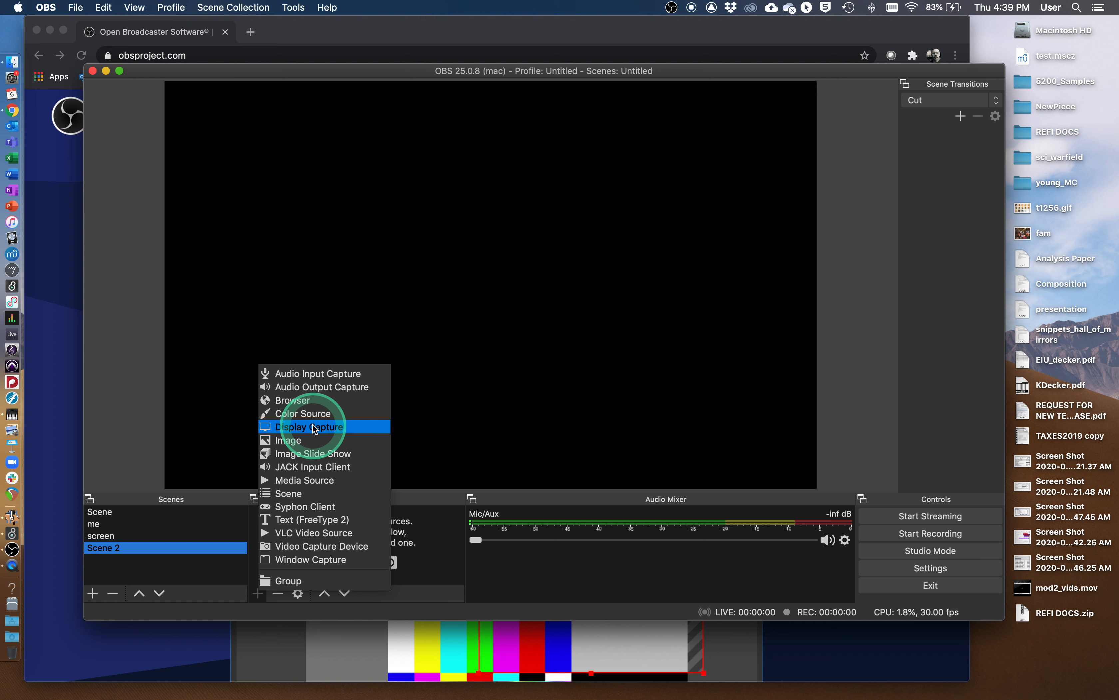
- Add a new Display Capture source named Display Capture X to Scene 2, capturing display 0 with no crop
click(302, 426)
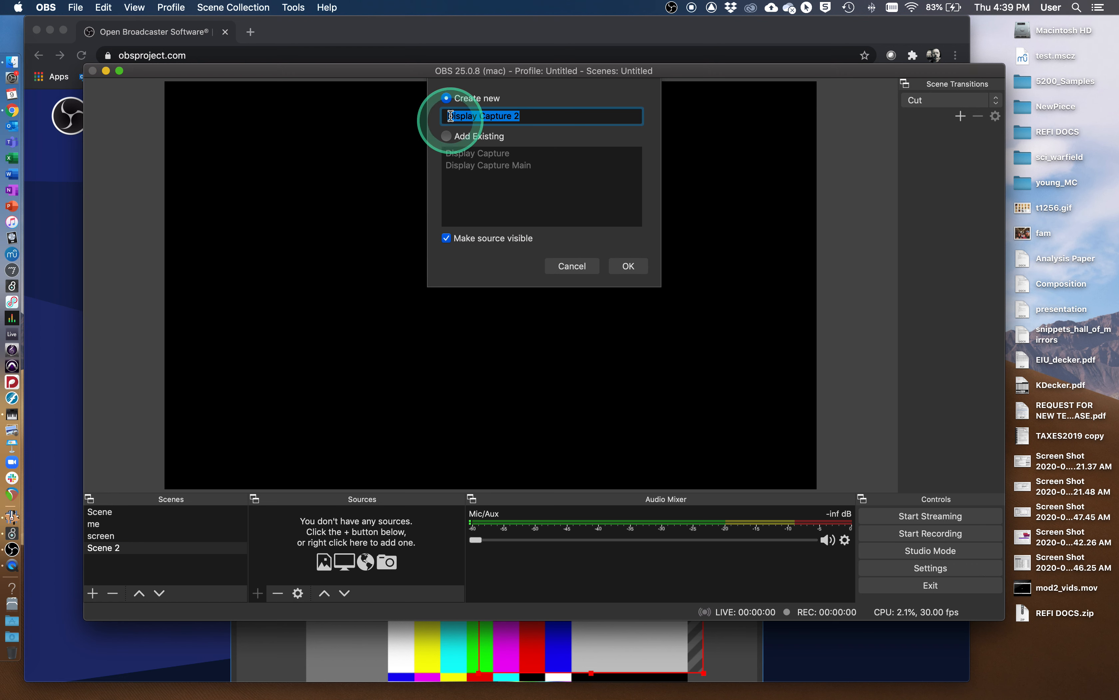
click(530, 119)
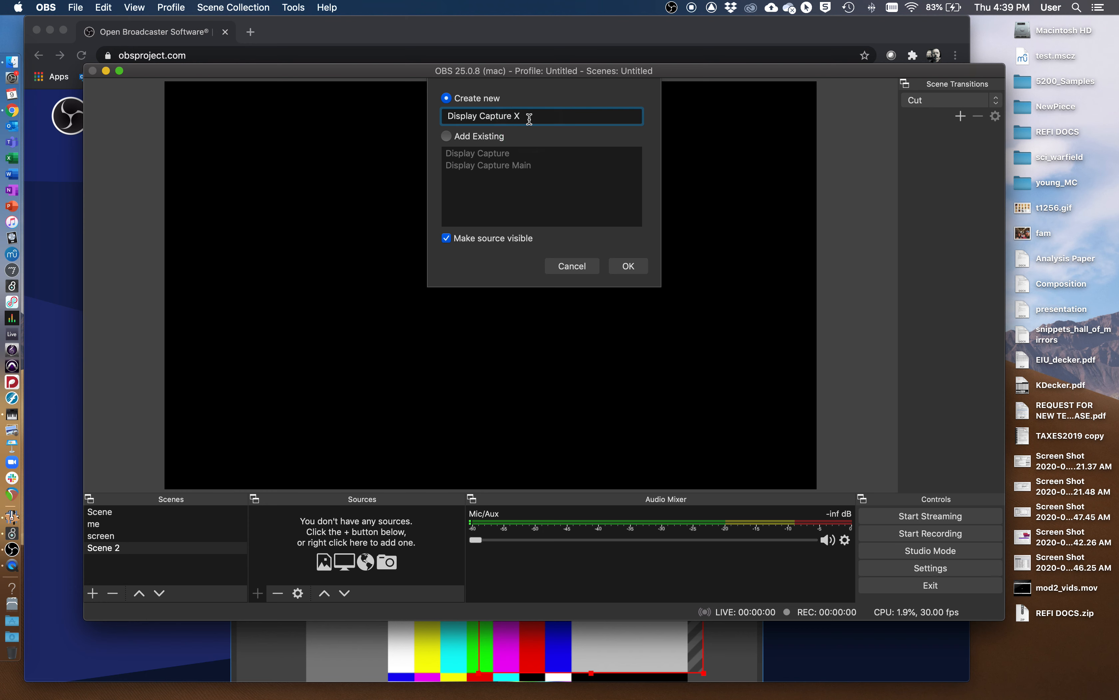
click(629, 269)
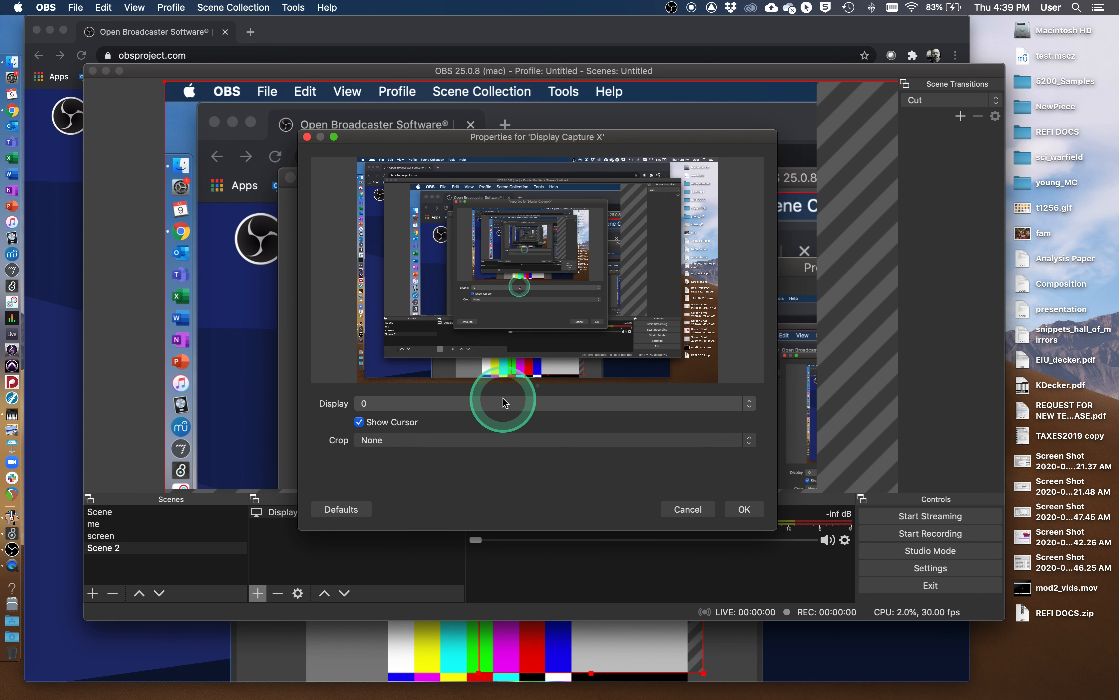
click(415, 403)
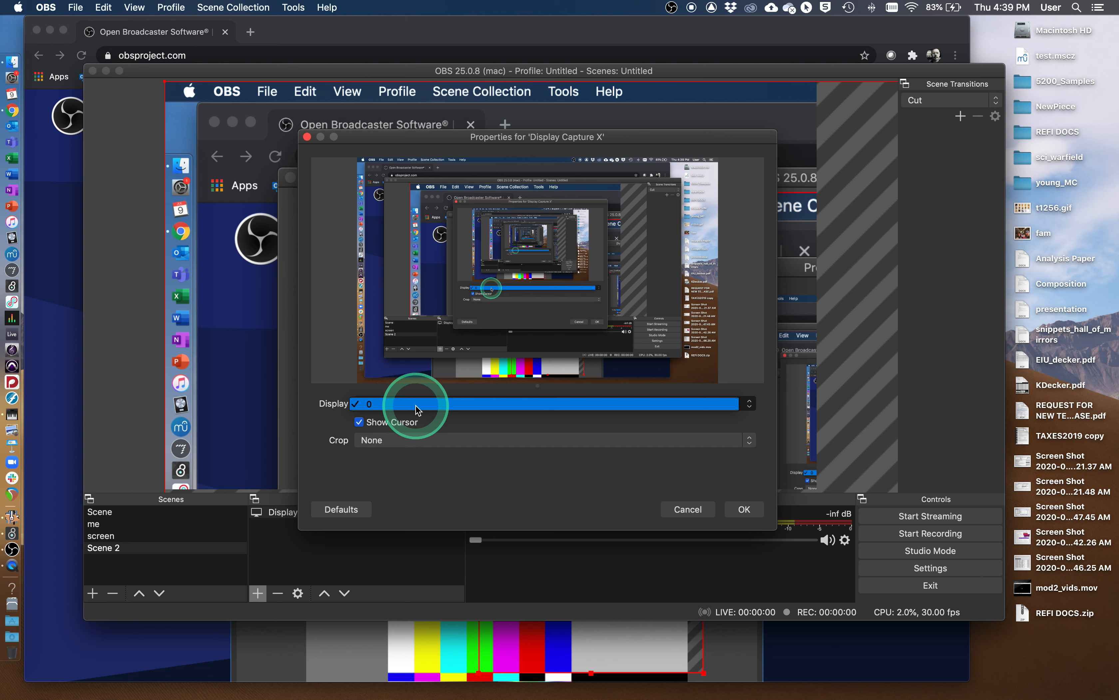
click(437, 426)
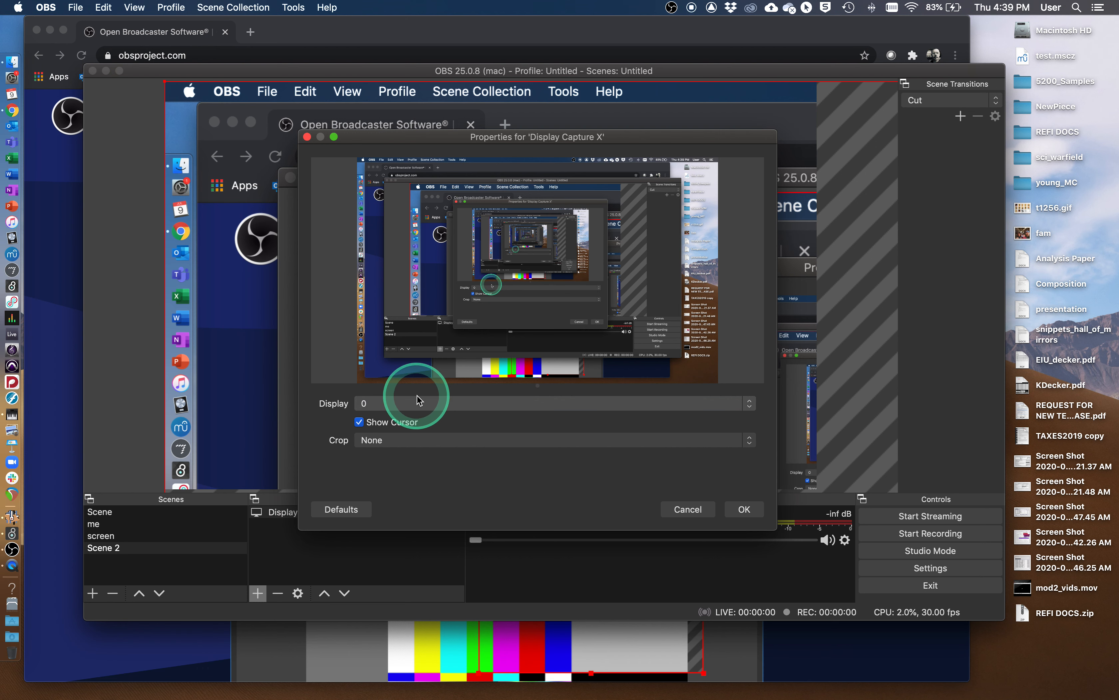
click(409, 404)
click(435, 418)
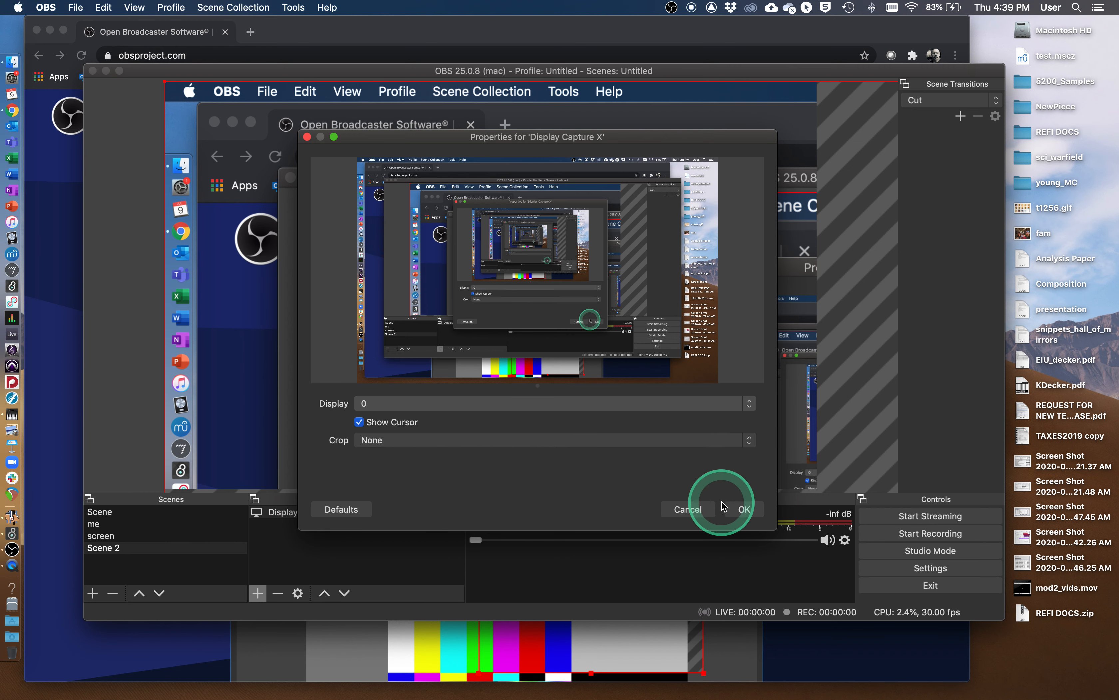
click(742, 510)
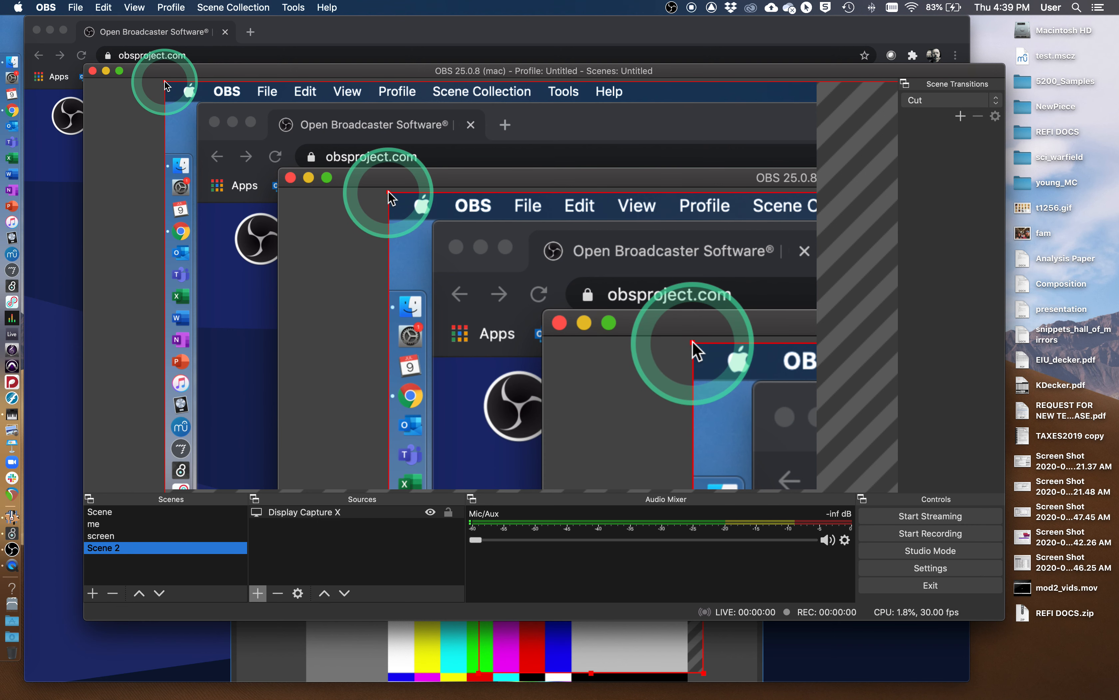
- Scale the display capture down in the preview so the whole desktop fits and fills the canvas
drag(166, 83, 207, 111)
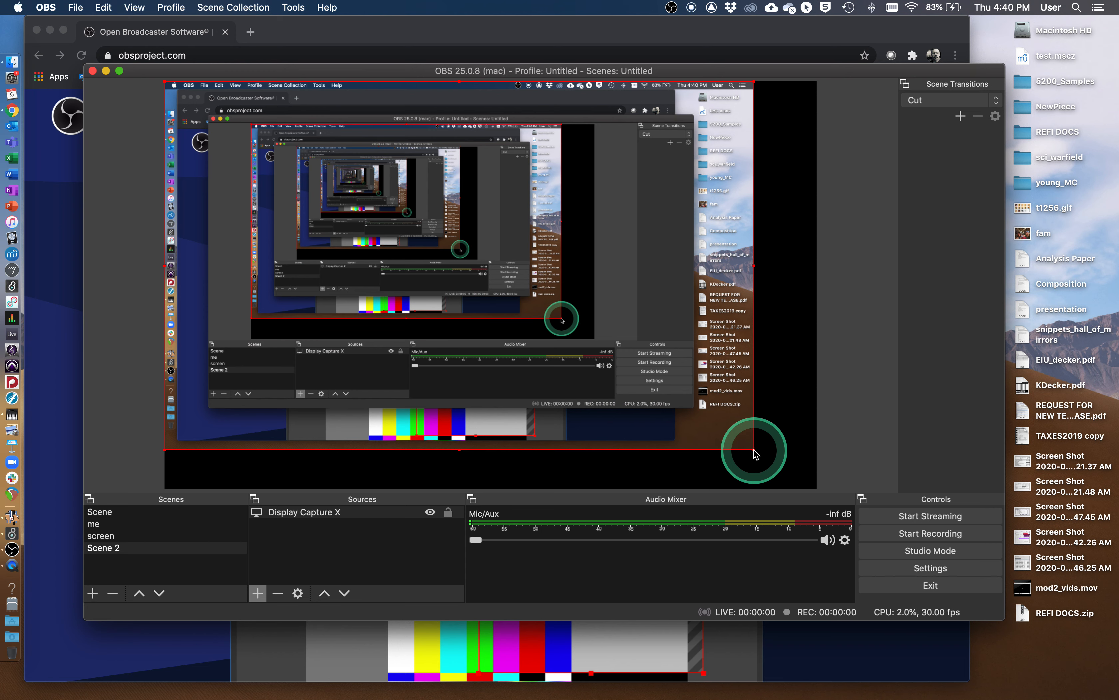
drag(754, 453, 817, 488)
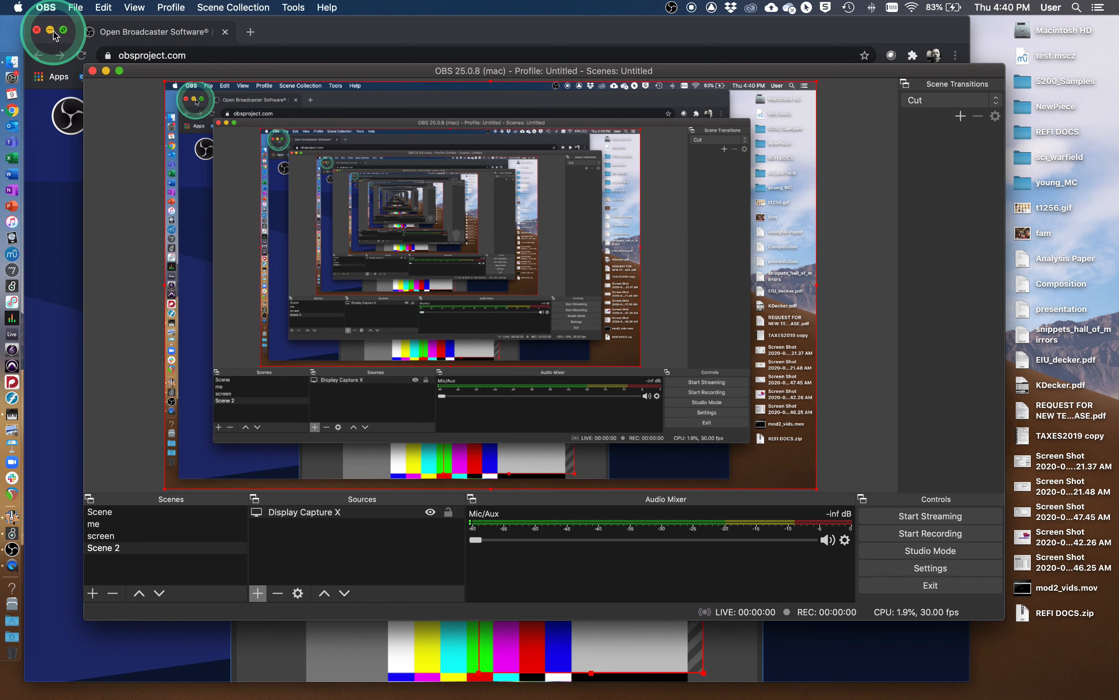
- Close the obsproject.com browser page, and move and enlarge the OBS window on the desktop
click(225, 33)
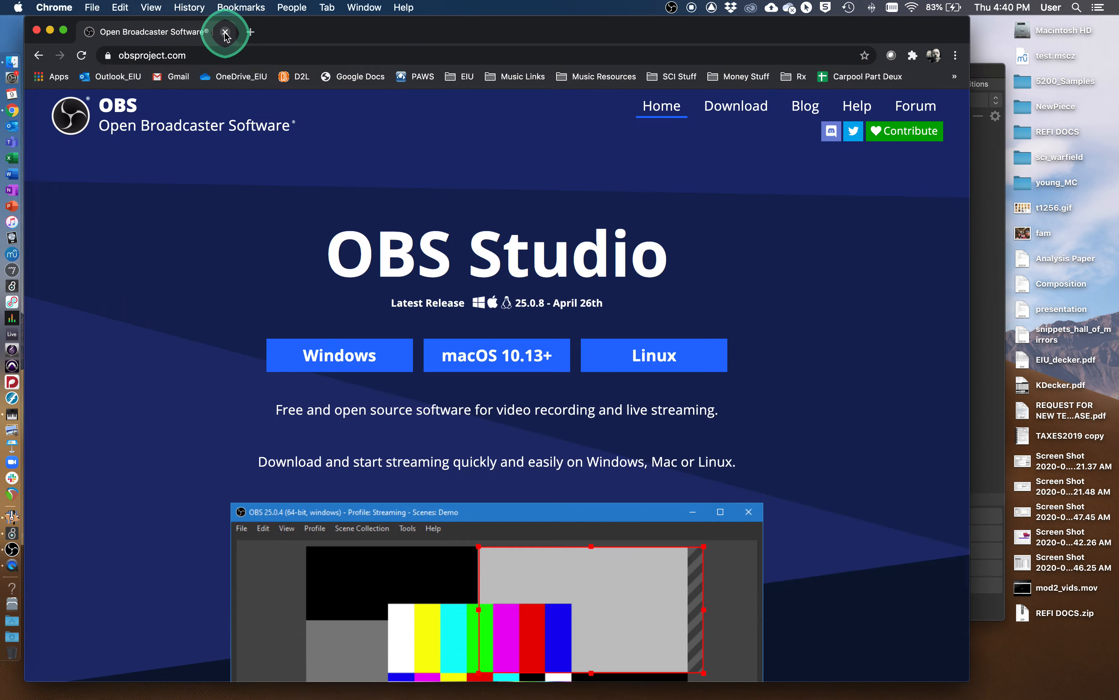
click(225, 32)
drag(264, 76, 223, 44)
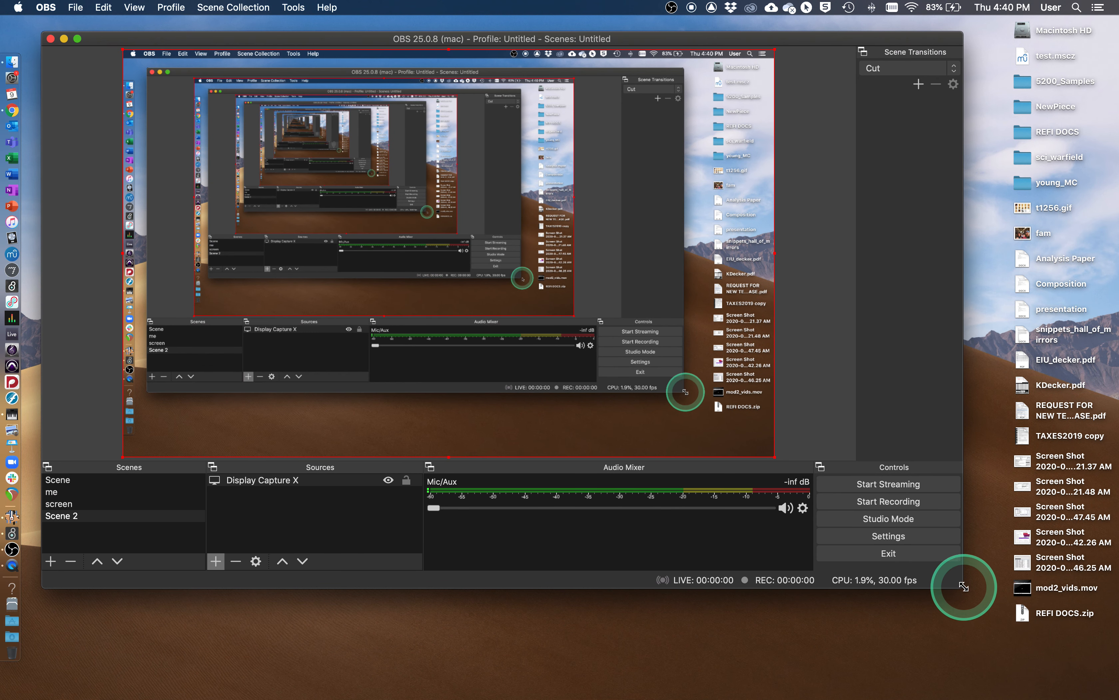
drag(964, 589, 1034, 648)
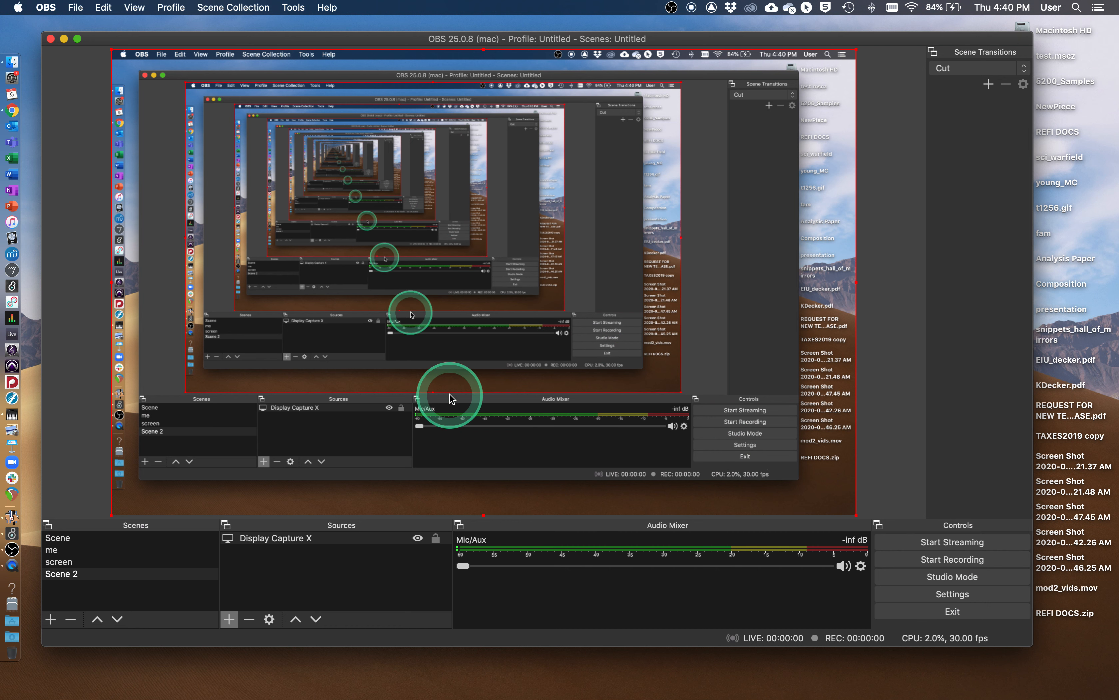
- Add a new Audio Input Capture source to Scene 2 that uses the Scarlett 6i6 USB device
click(287, 540)
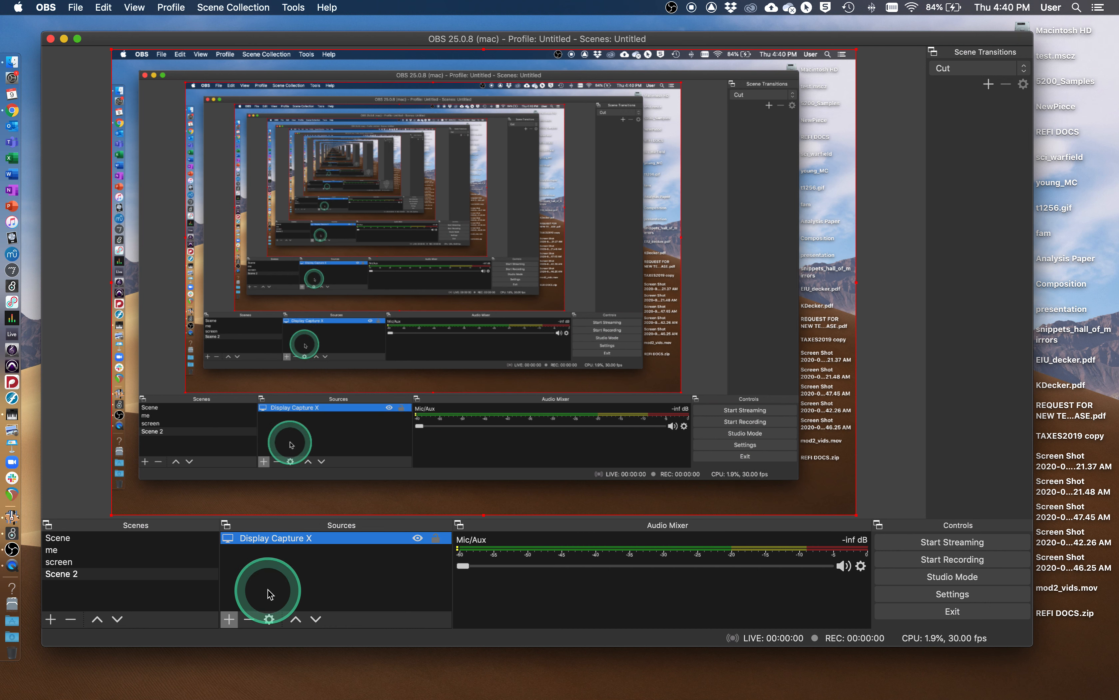
click(229, 620)
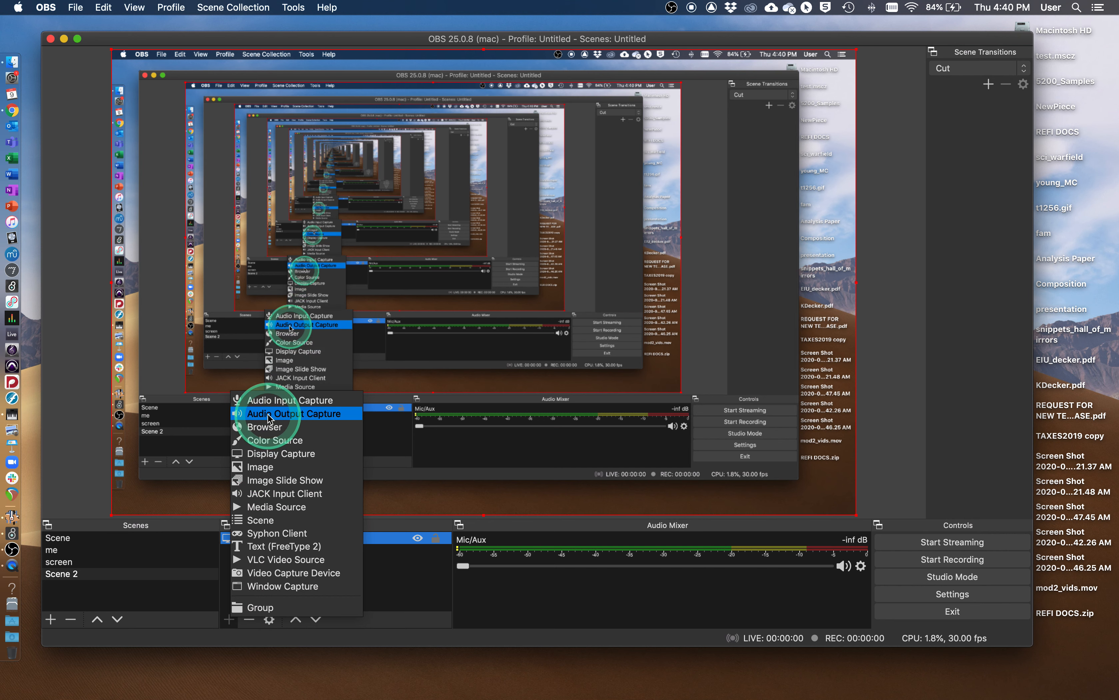
click(271, 400)
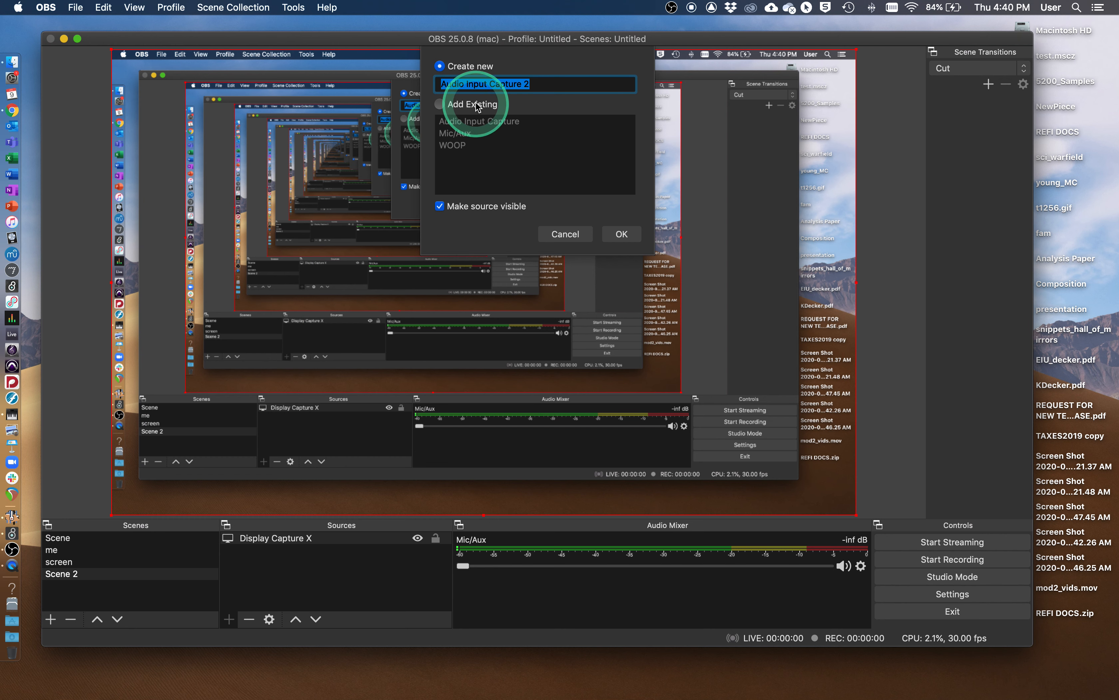
click(620, 234)
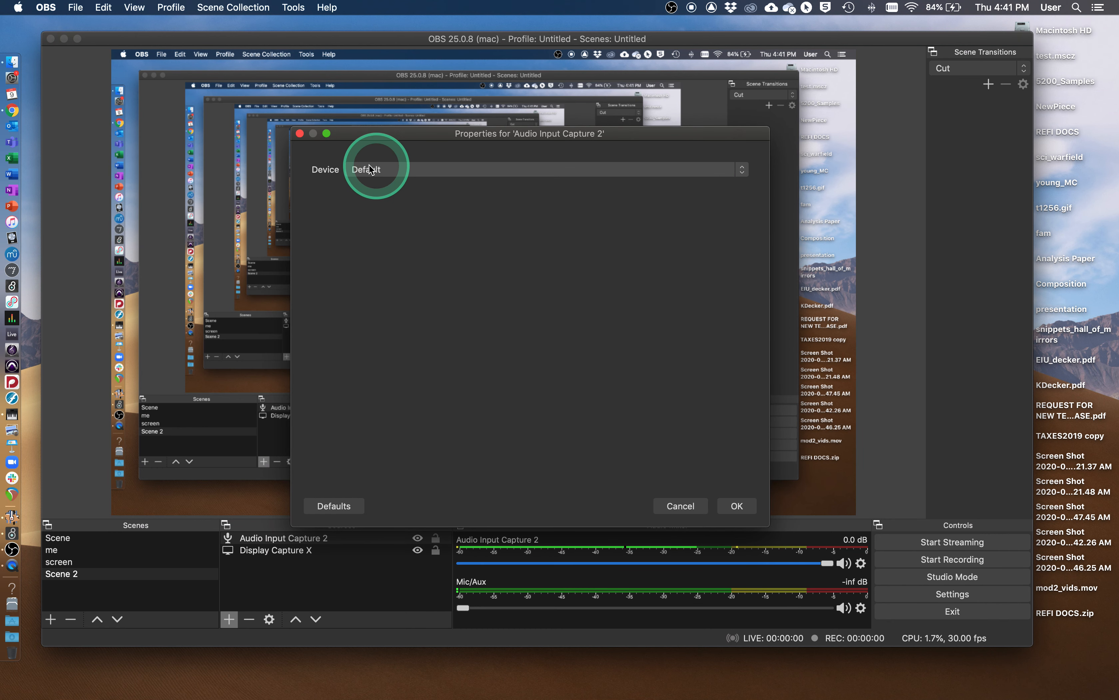
click(373, 169)
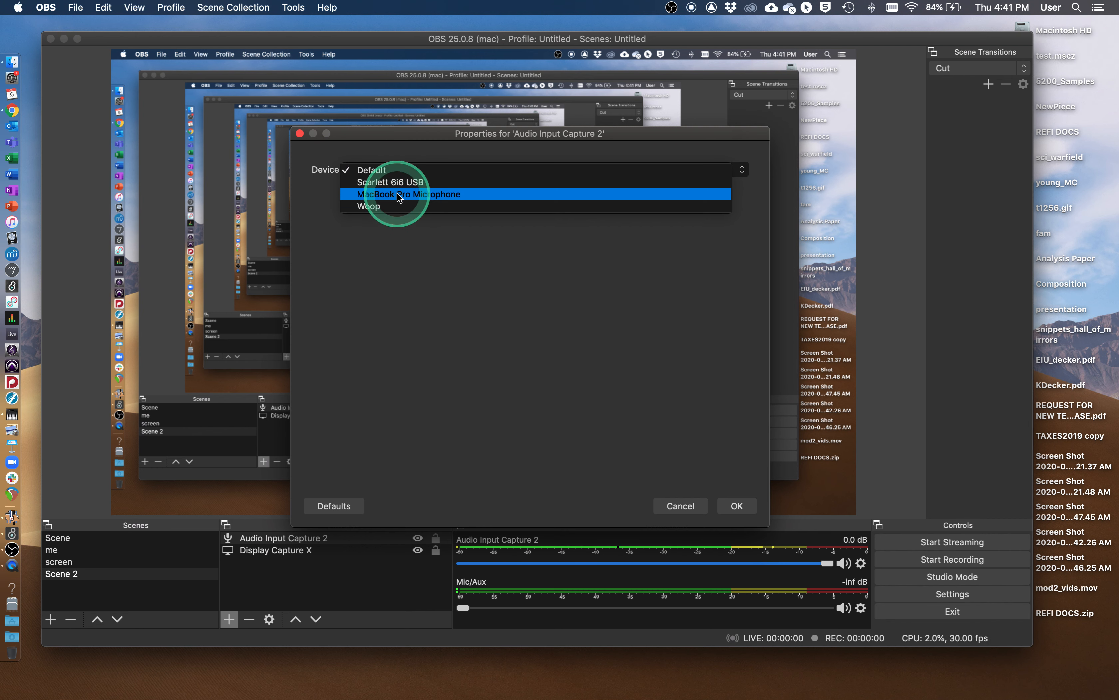
click(496, 342)
click(370, 170)
click(389, 183)
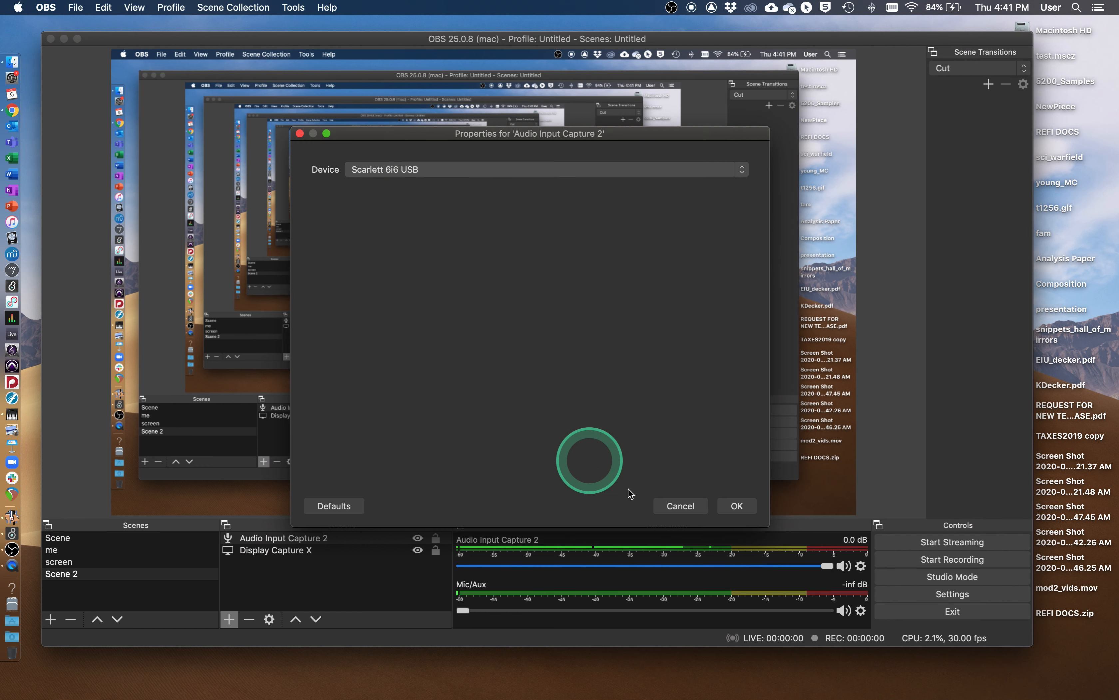
click(735, 506)
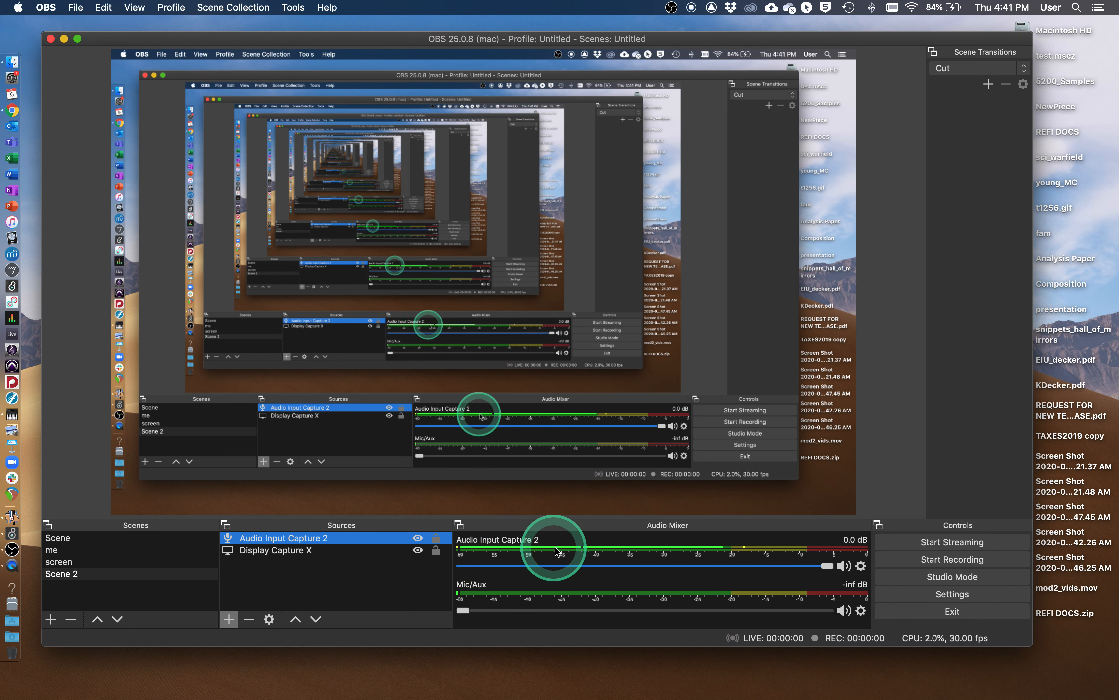
click(326, 551)
click(319, 538)
click(309, 551)
click(319, 538)
click(313, 551)
click(313, 538)
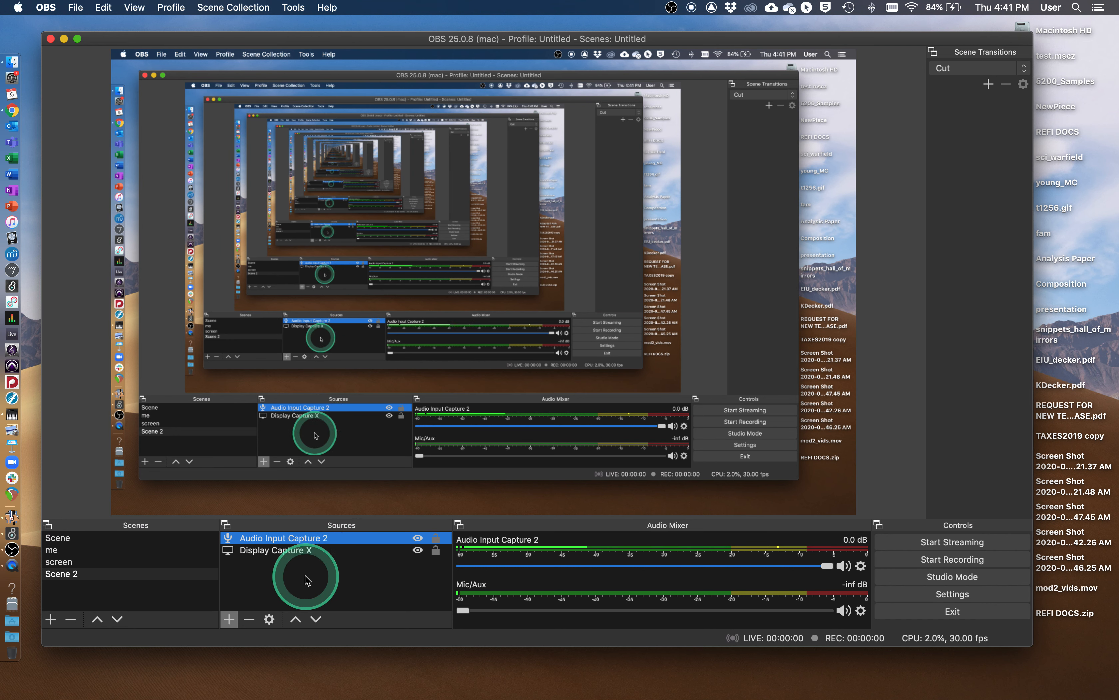
- Add a new Video Capture Device source named Video Capture Device X that uses the FaceTime HD Camera
click(229, 619)
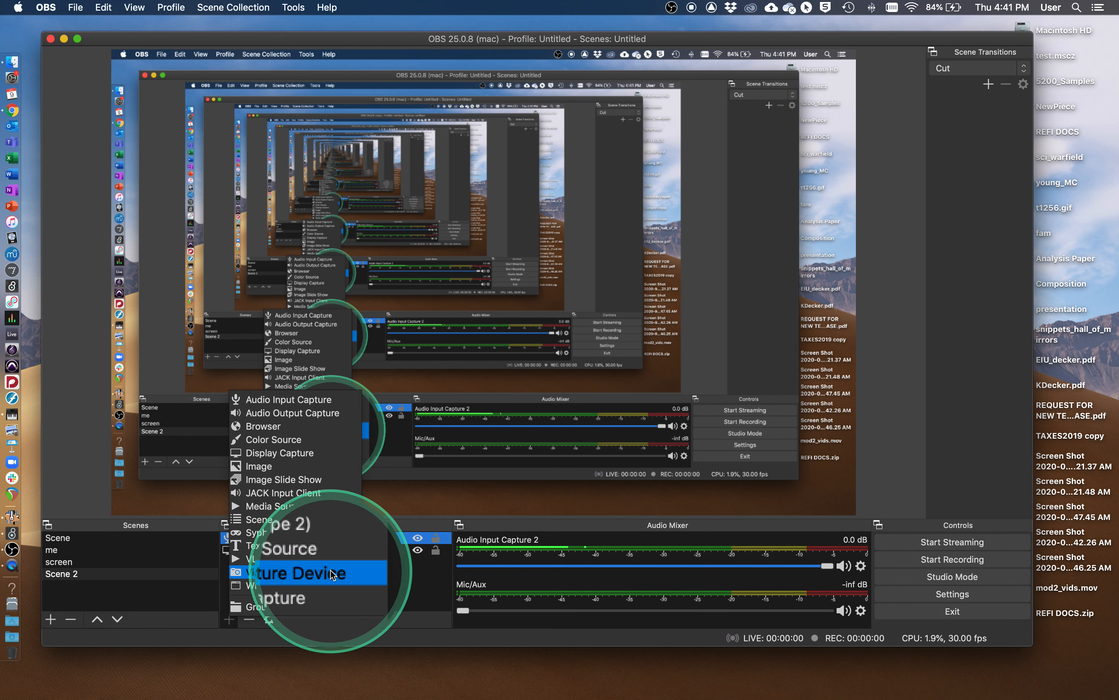
click(301, 577)
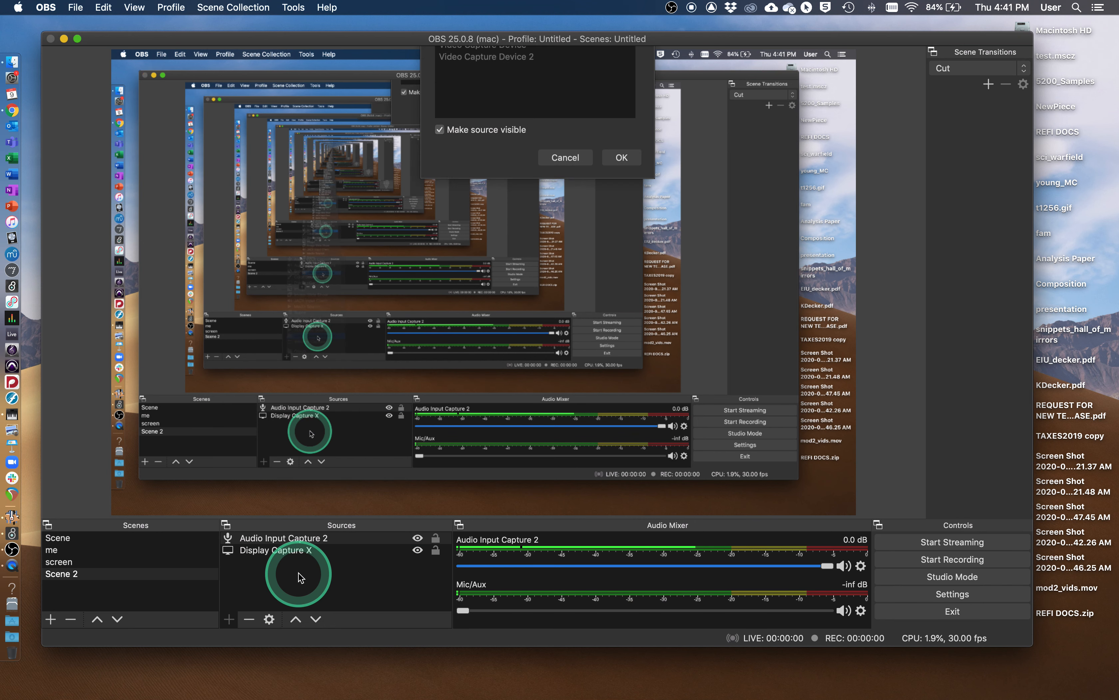
click(548, 83)
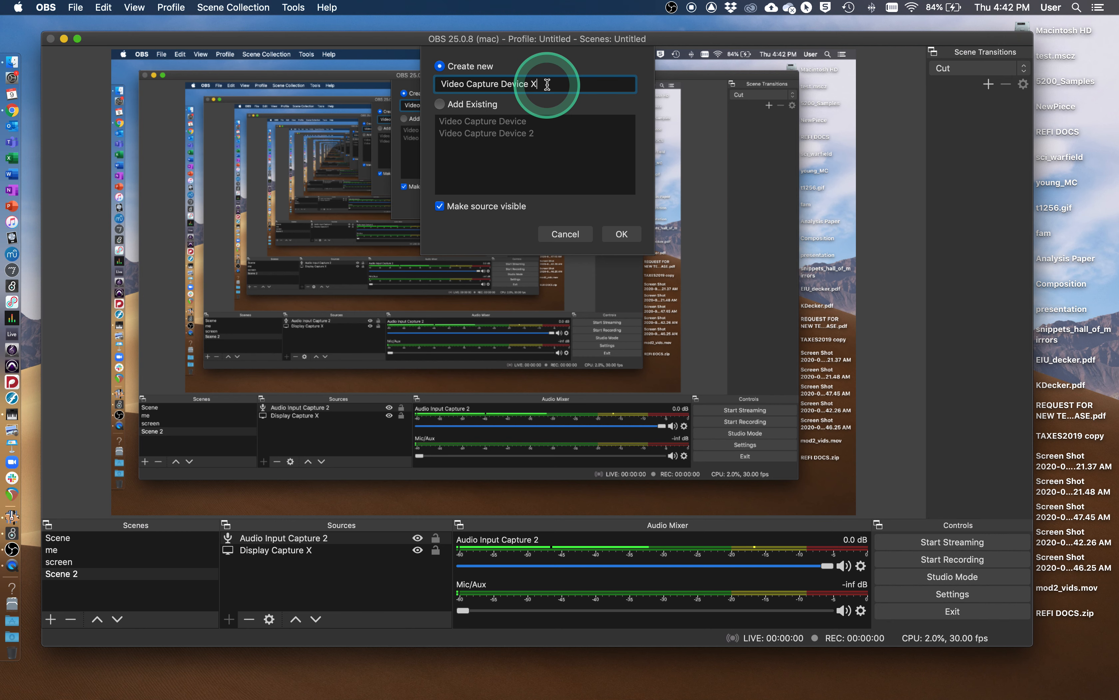
text(X)
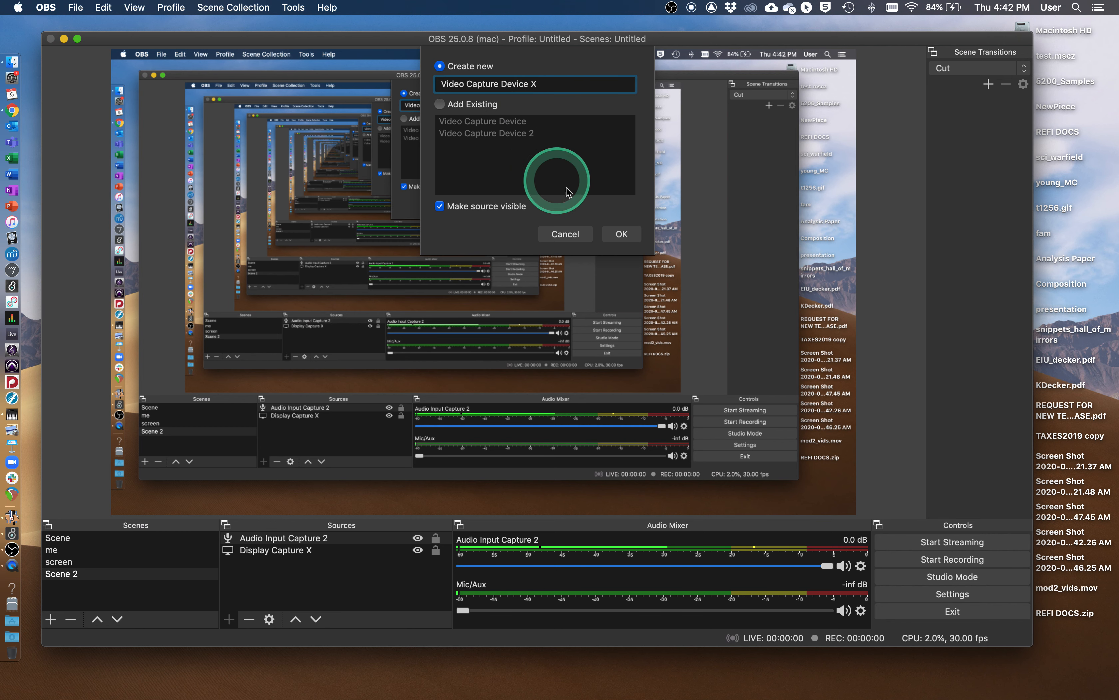
click(622, 234)
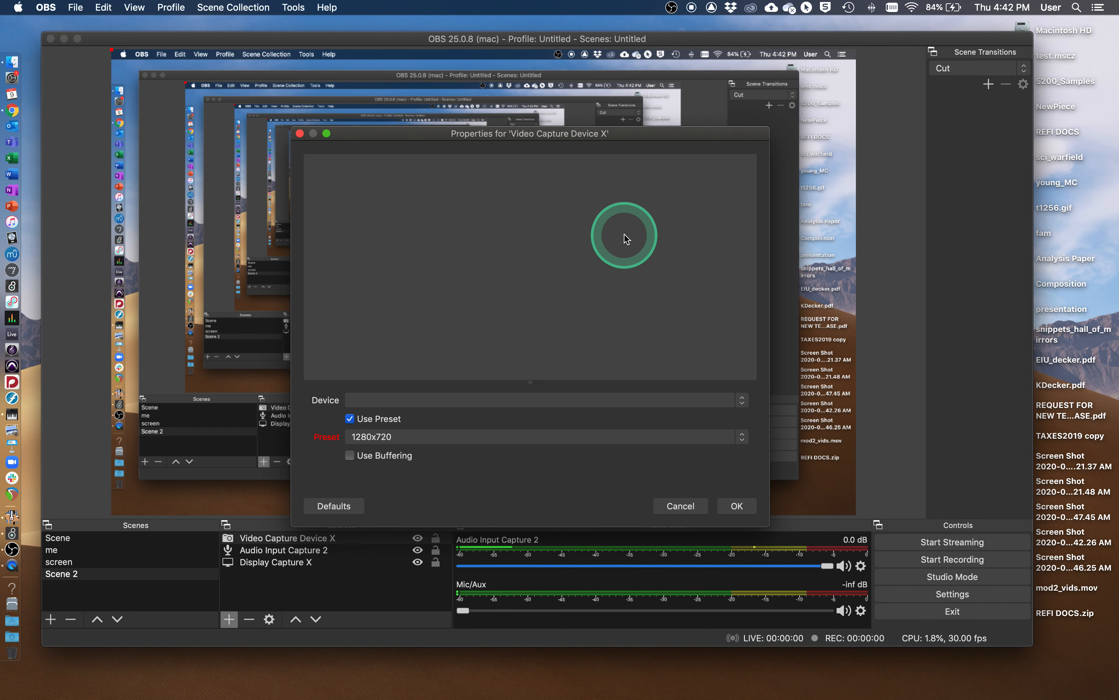
click(401, 405)
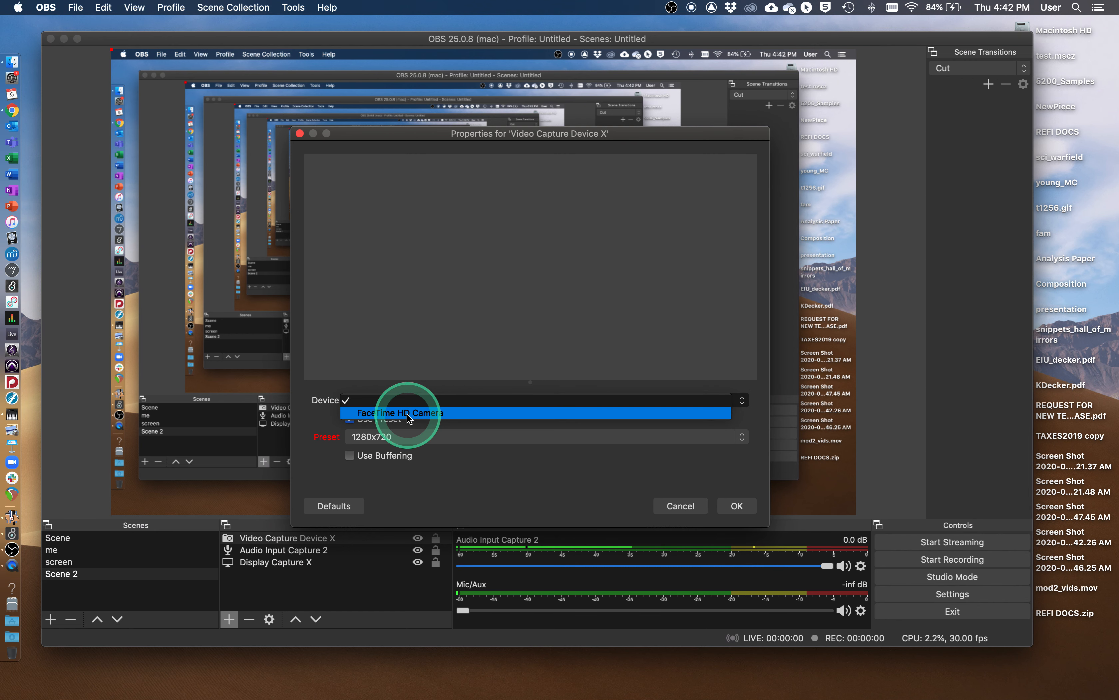
click(409, 413)
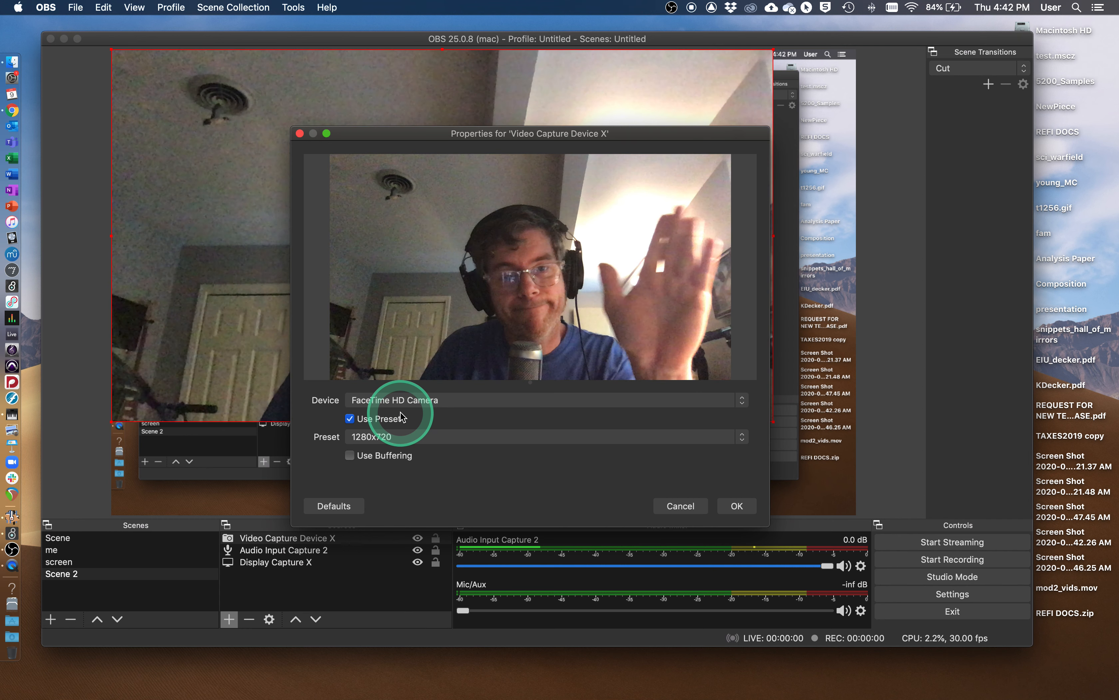
click(740, 507)
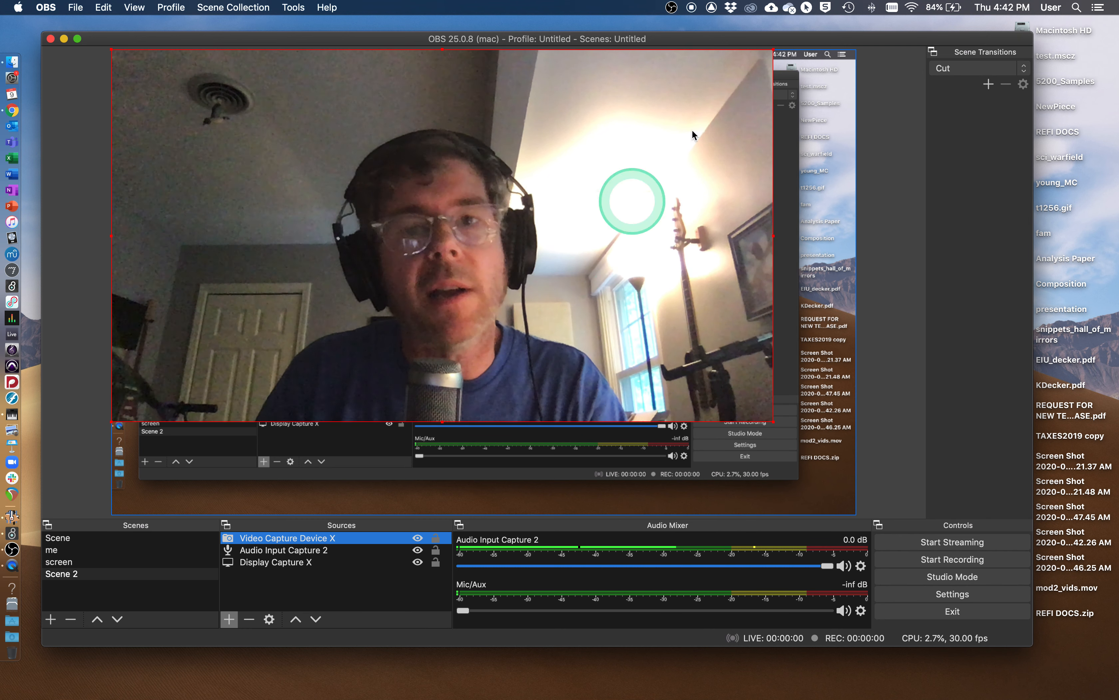
- Shrink the webcam image to a small picture in the lower-left corner of the canvas
drag(773, 51, 382, 358)
drag(325, 380, 329, 444)
drag(381, 368, 282, 420)
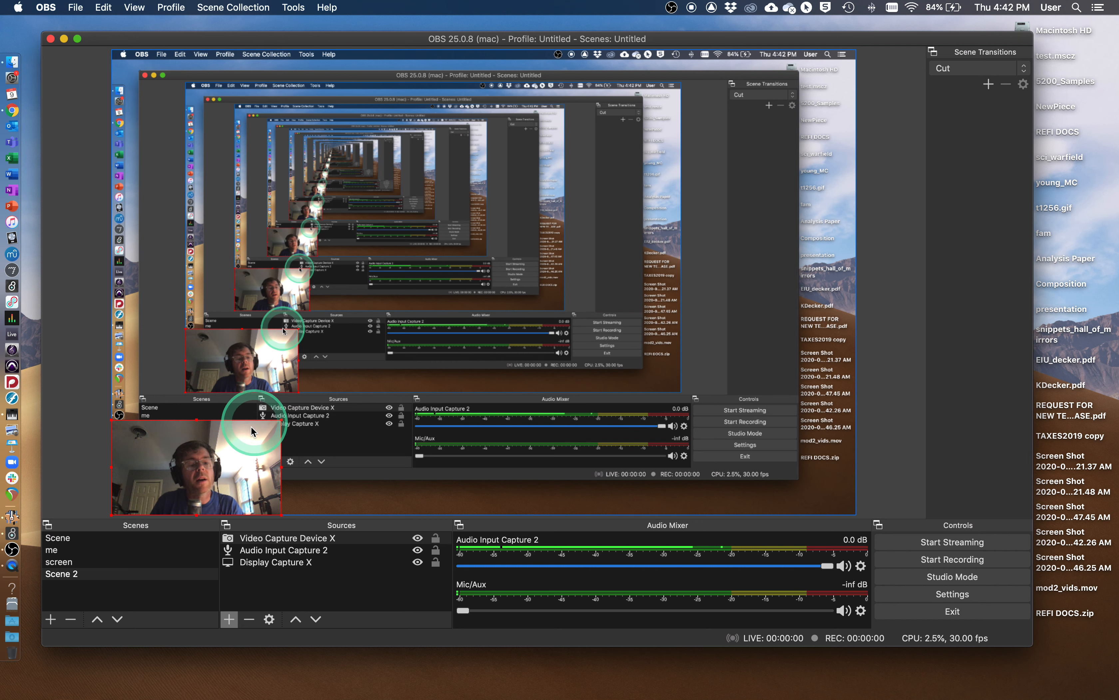
- Move the webcam source to the top of the source order
right_click(228, 457)
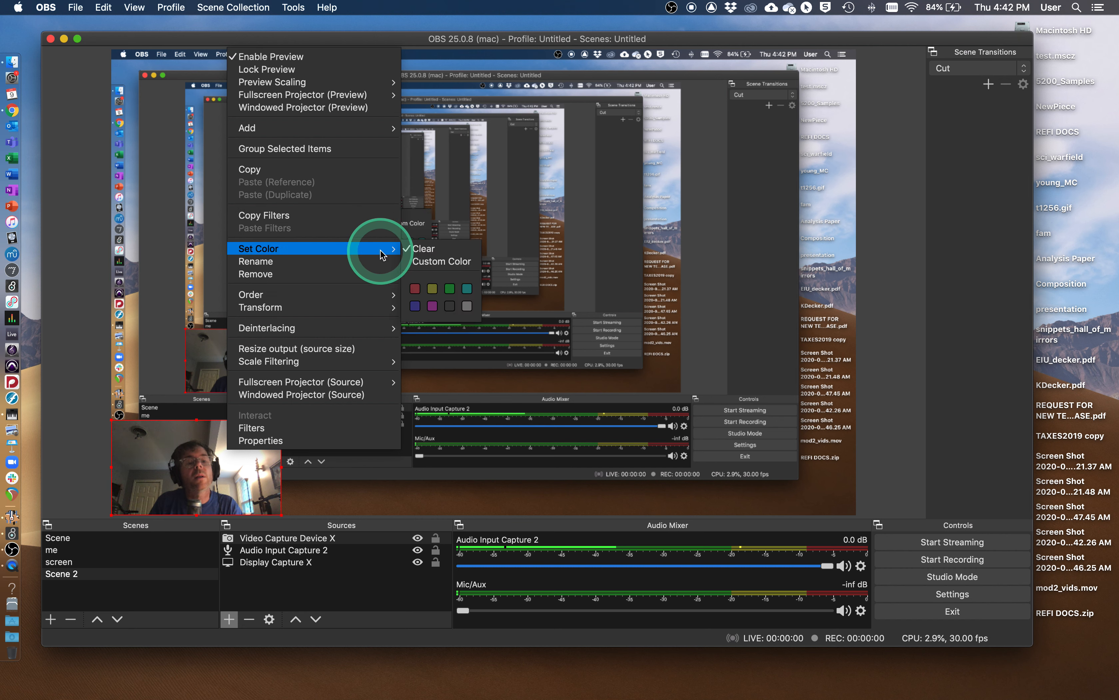
mouse_move(371, 298)
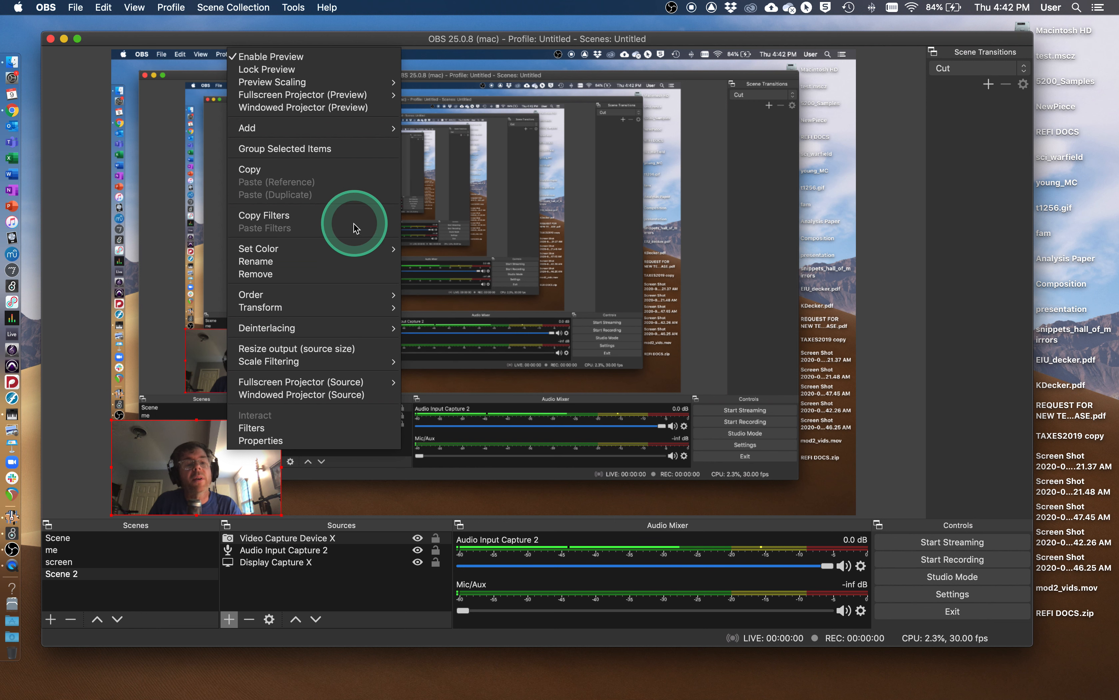
mouse_move(324, 294)
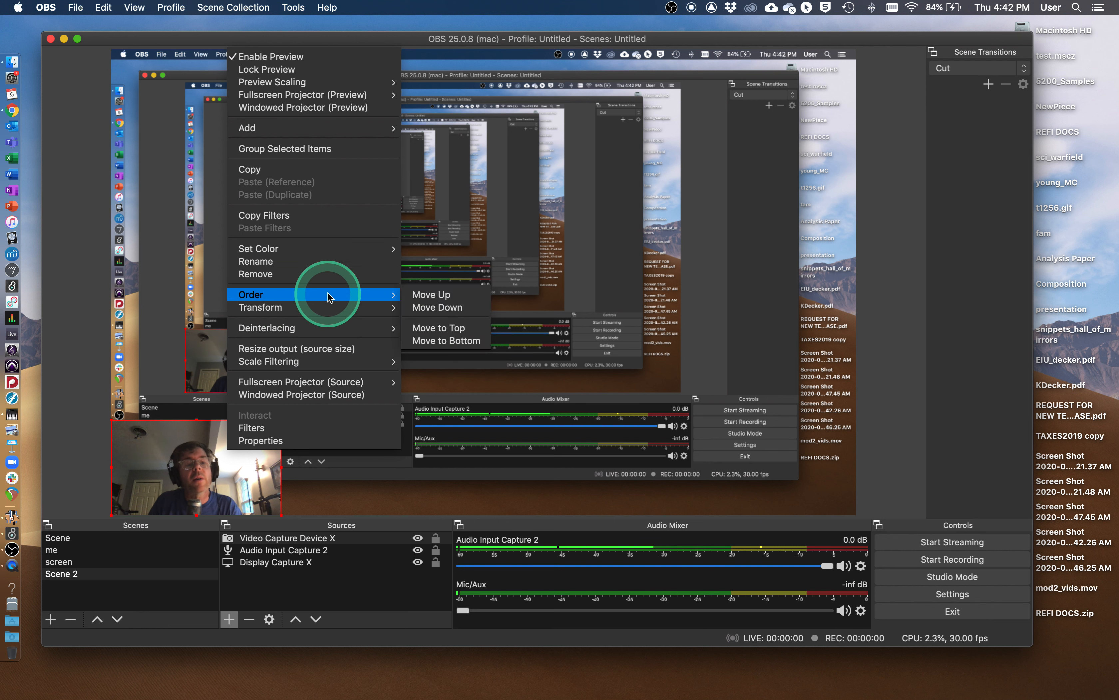
click(446, 329)
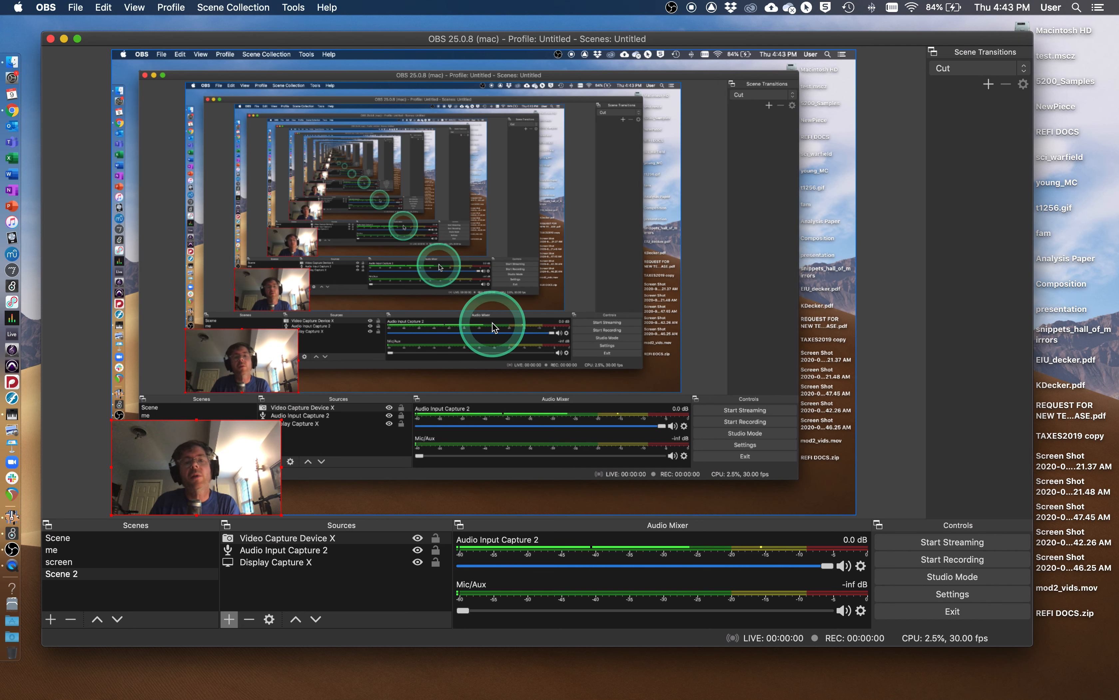
- Select the Display Capture X source, and switch to Google Chrome with a new tab open
click(275, 566)
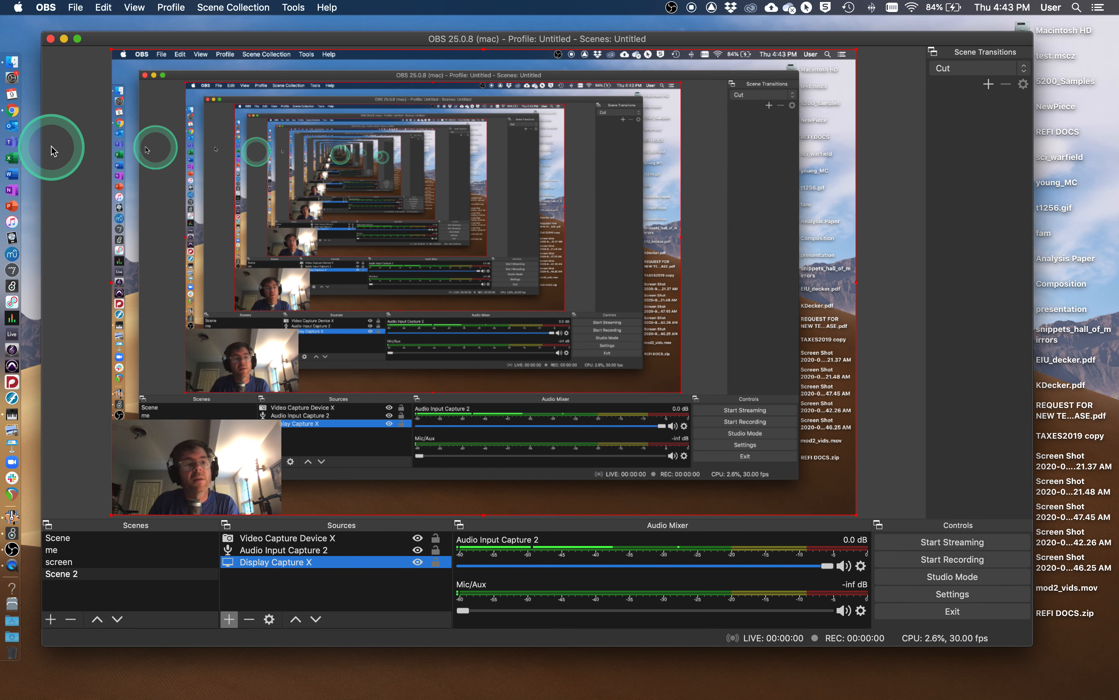
click(14, 113)
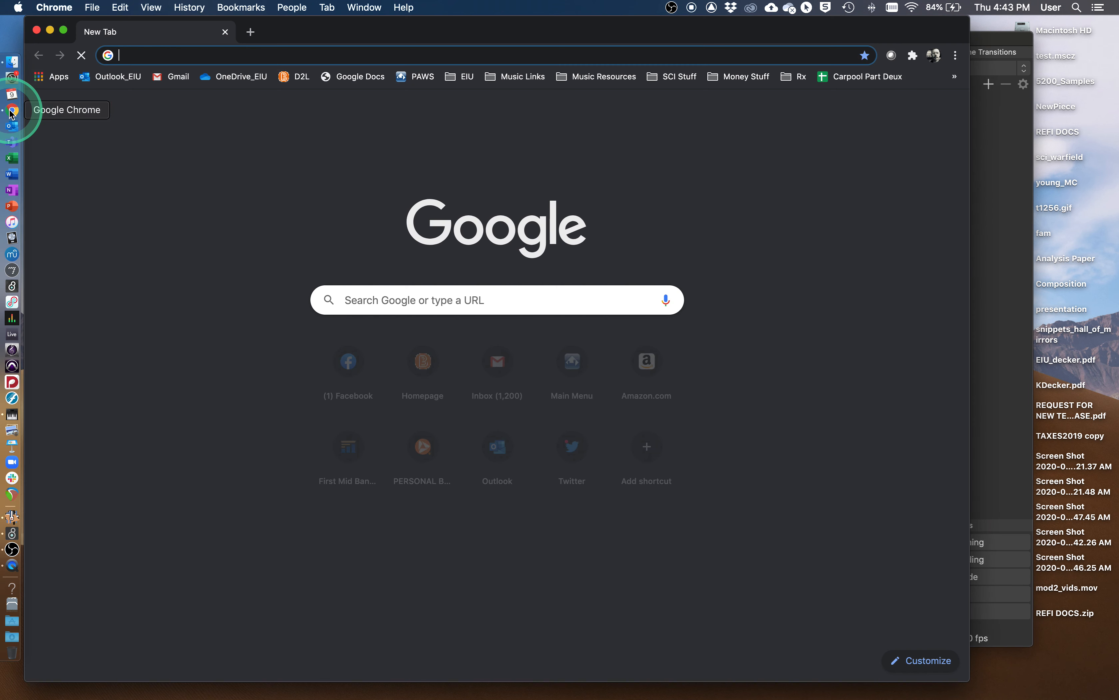
- Move the Chrome window down off the OBS preview, close it, and return to Scene 2 in OBS
drag(307, 35, 390, 205)
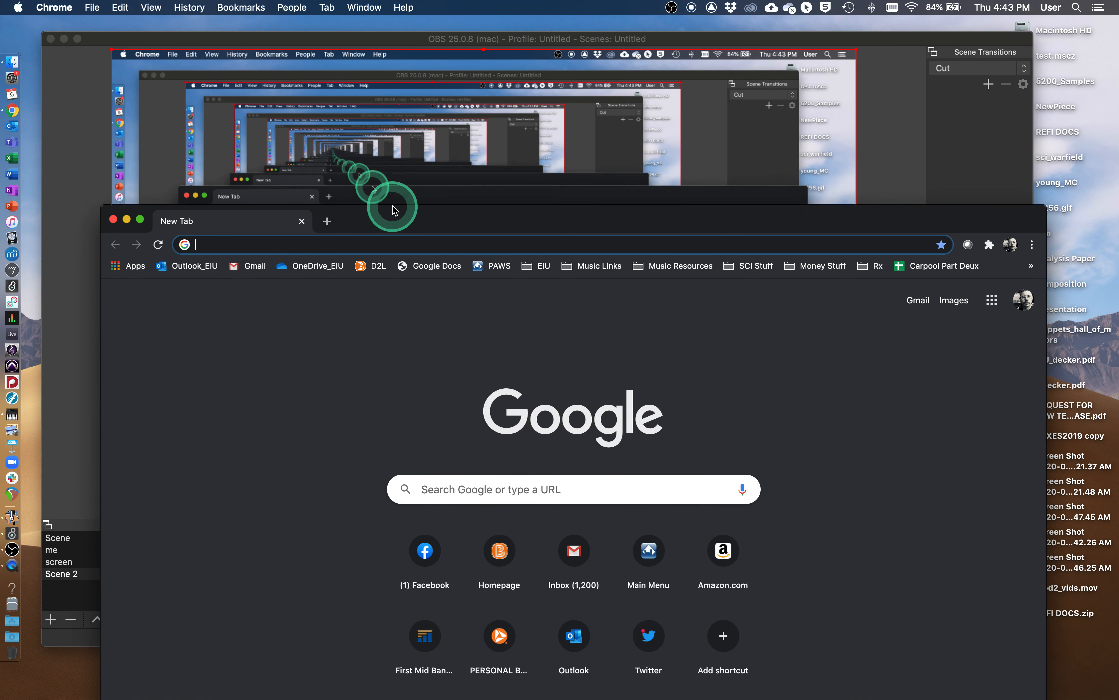
click(106, 222)
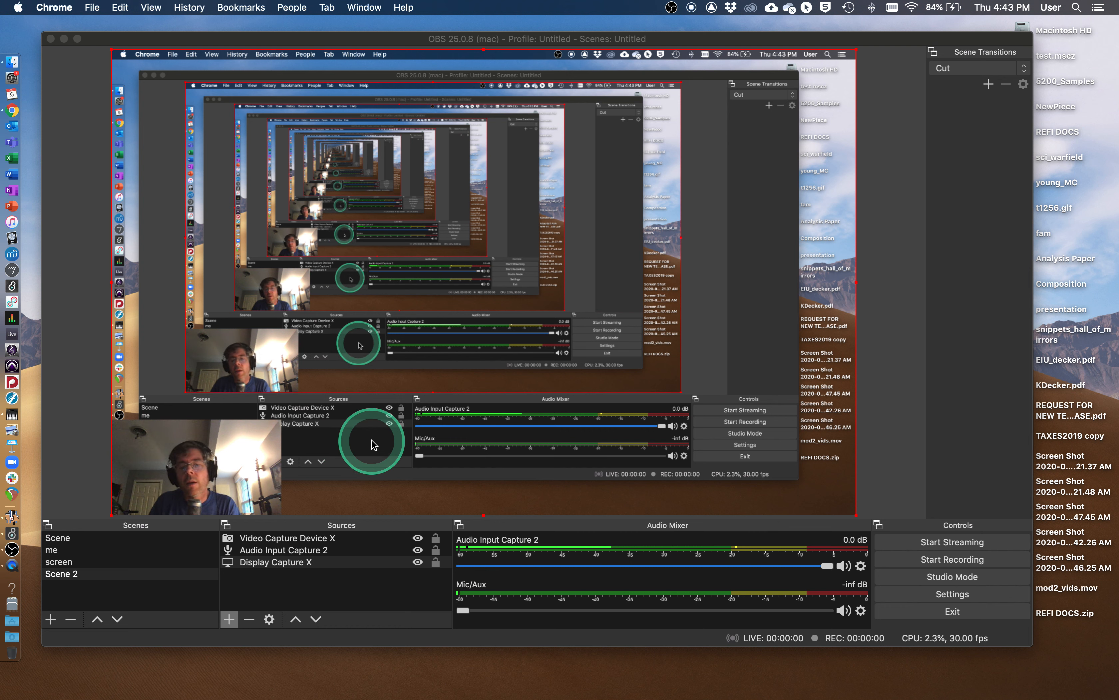
click(98, 578)
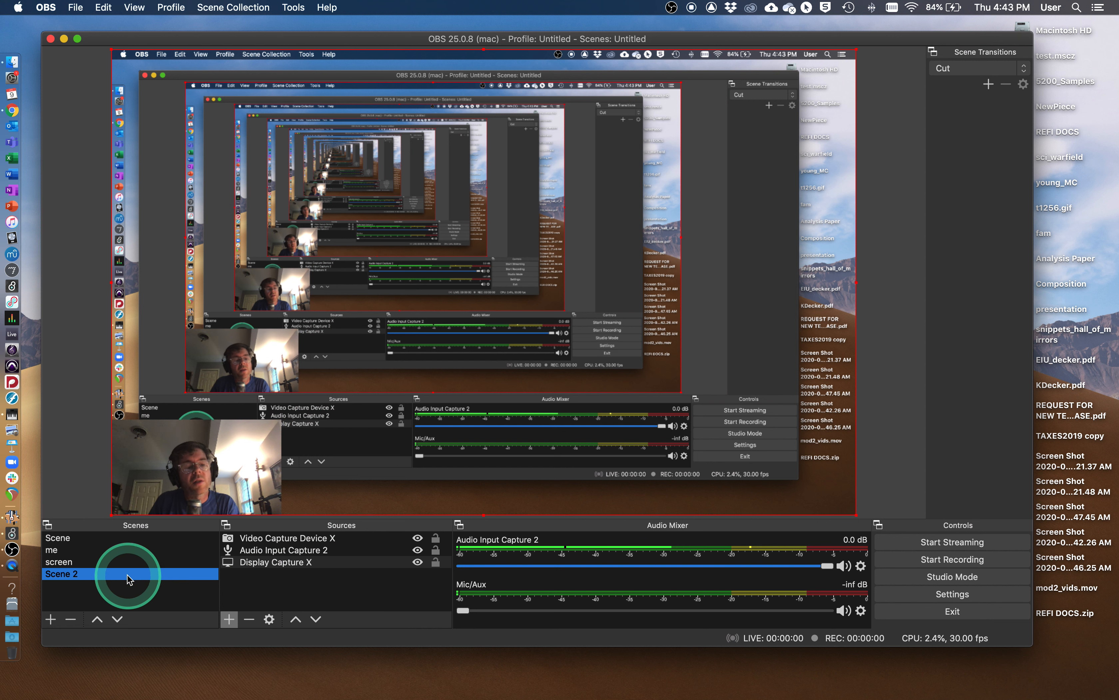
- Select the Display Capture X source and record a short test clip of a few seconds
click(297, 538)
click(300, 562)
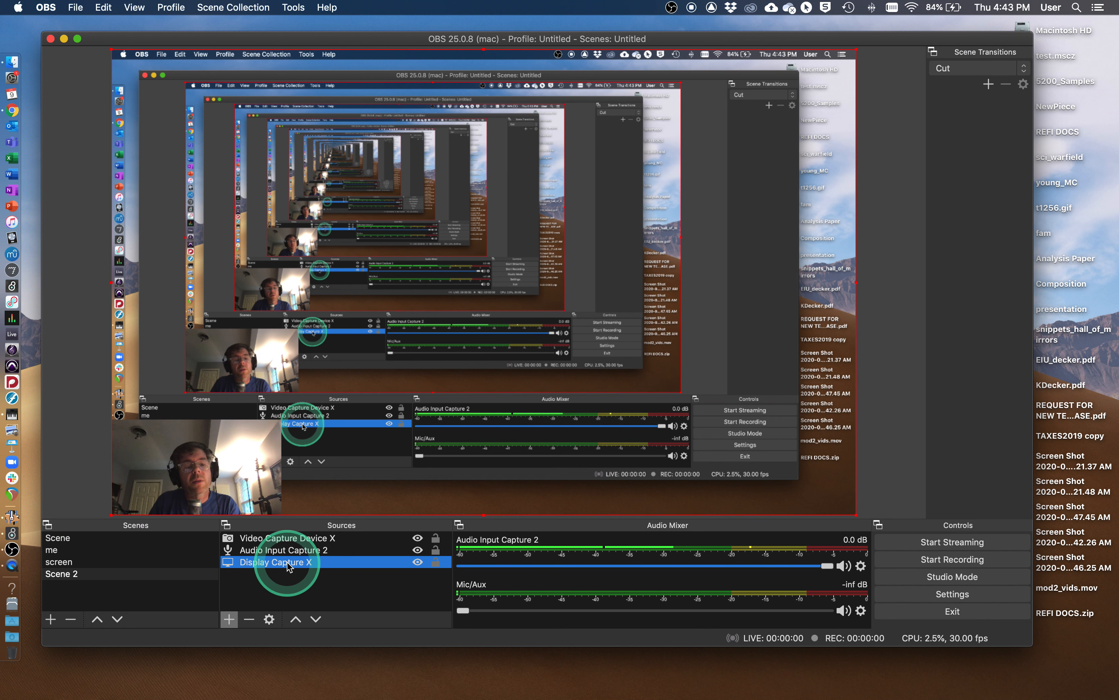
click(946, 562)
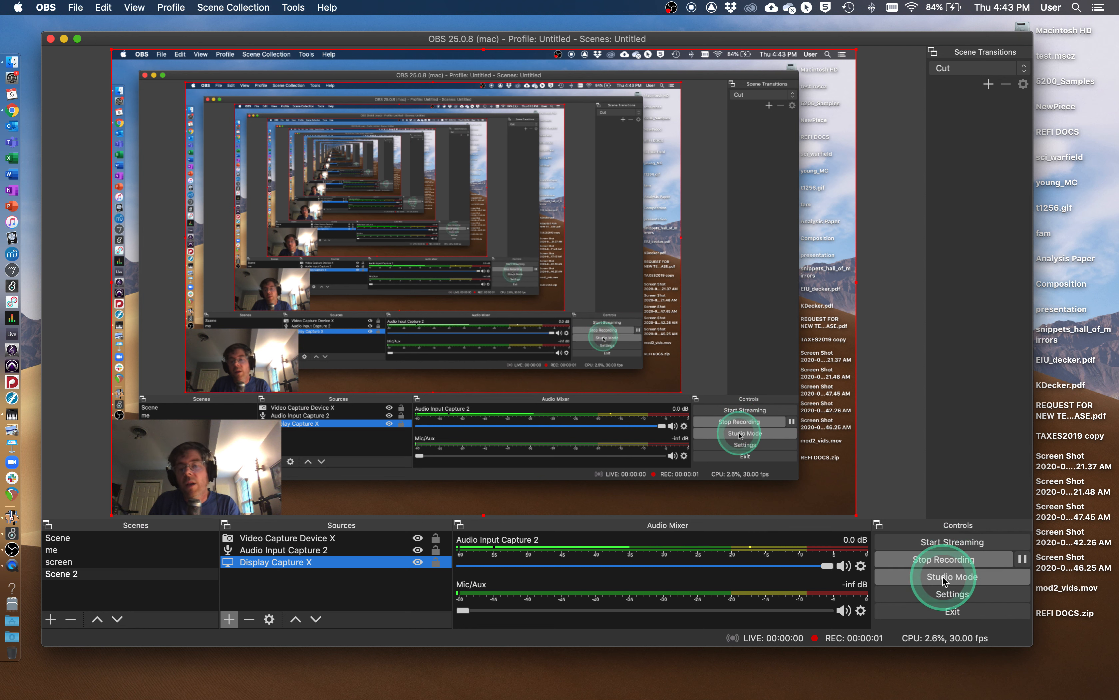
click(945, 561)
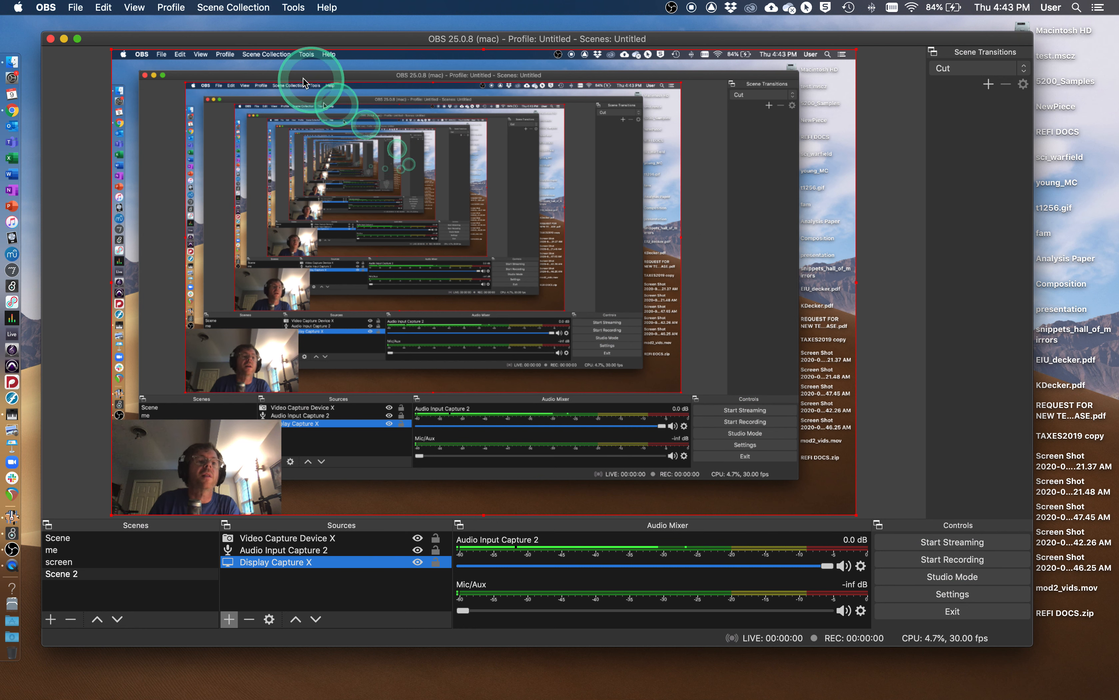
click(78, 8)
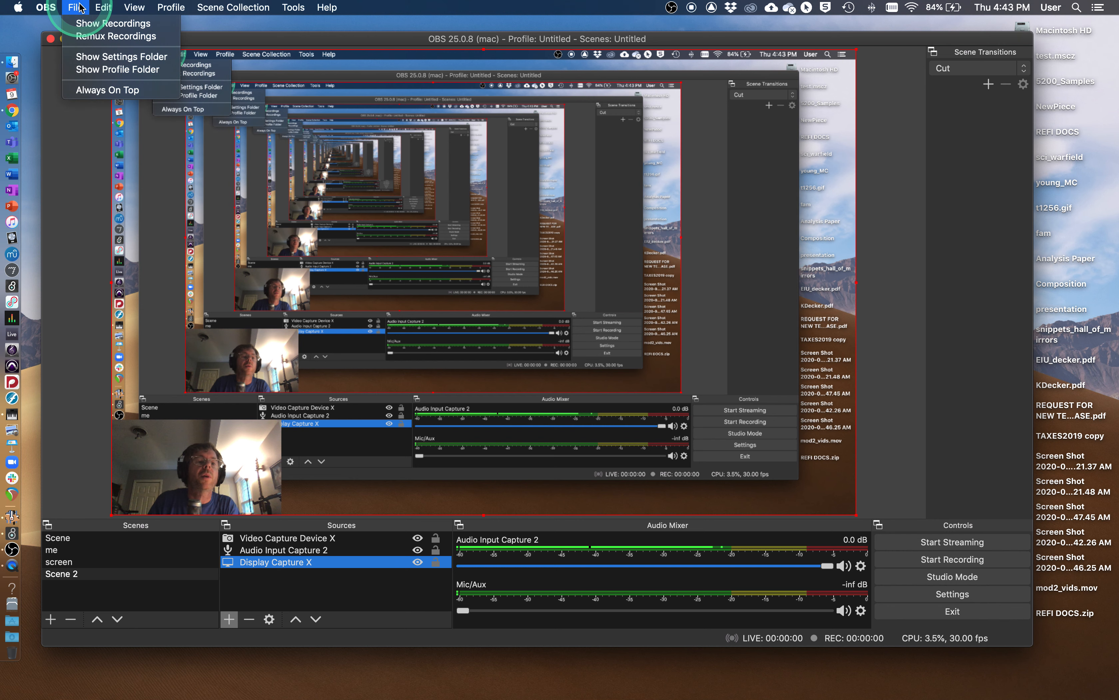
click(84, 25)
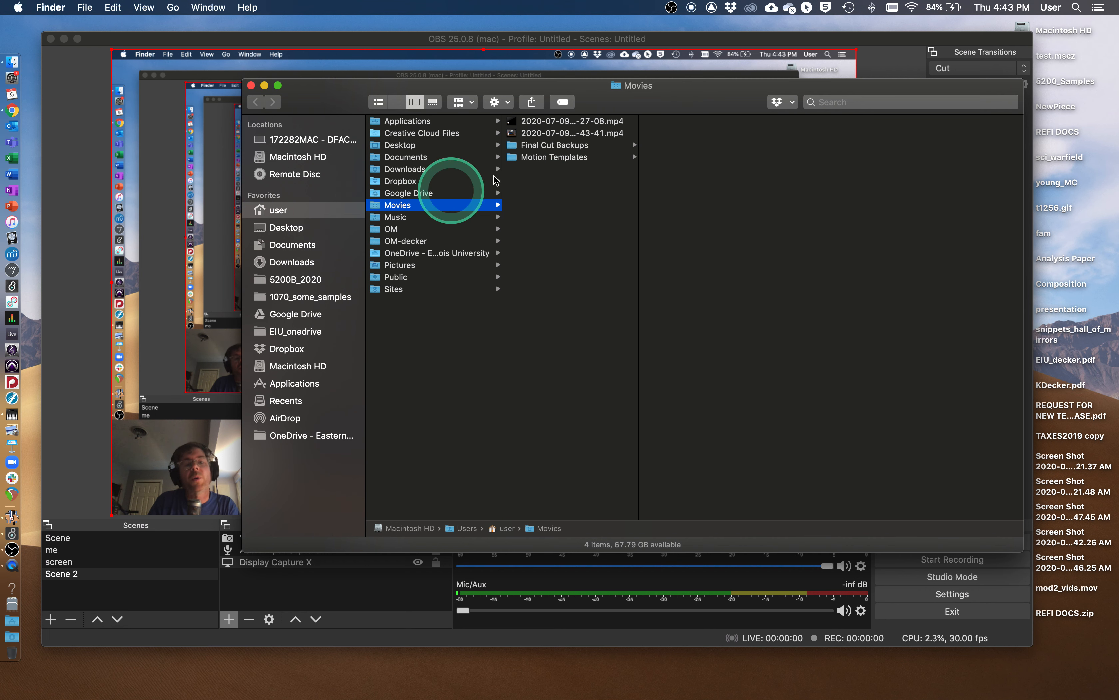
click(552, 134)
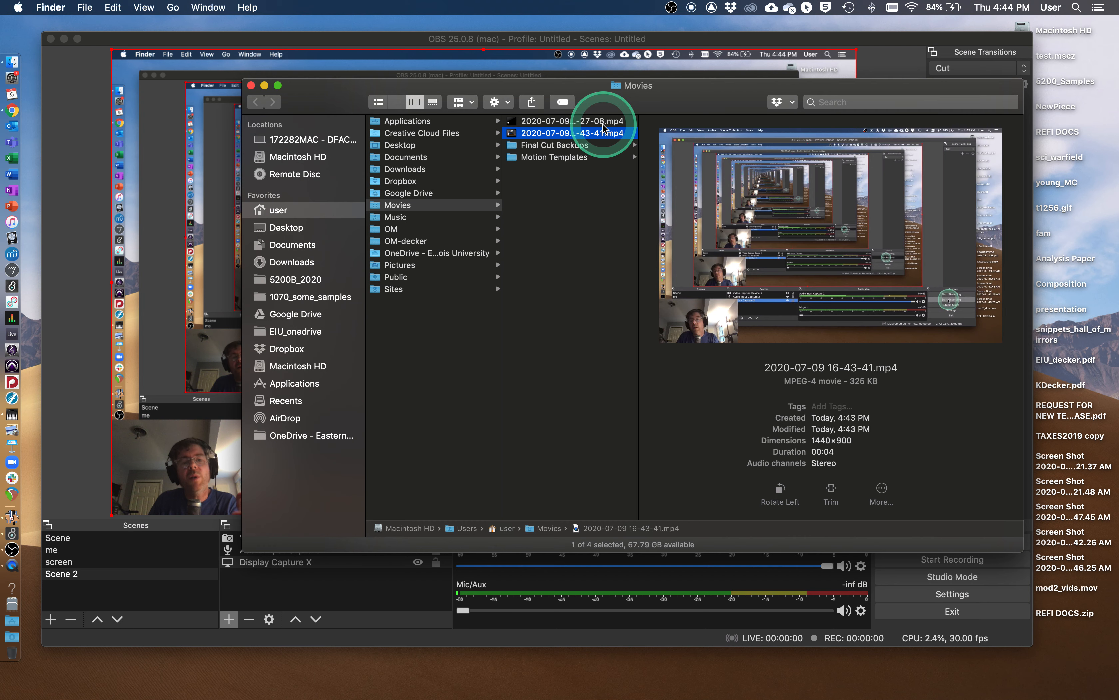
click(252, 86)
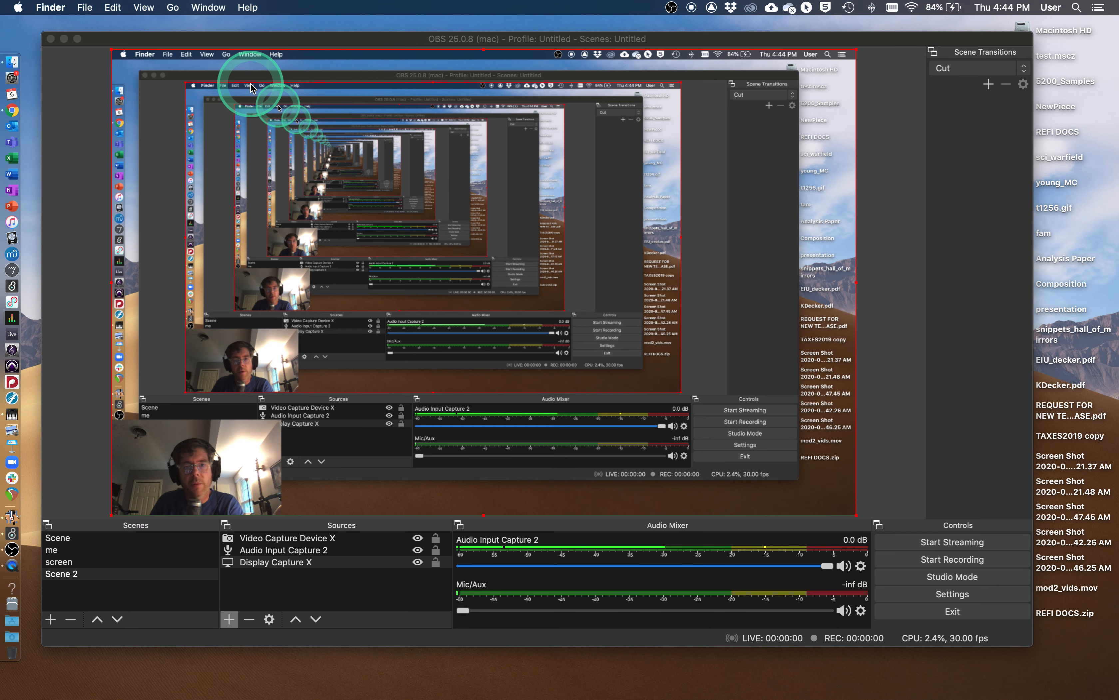
- Record a second test clip in OBS while briefly opening and closing a Google Chrome window
click(950, 561)
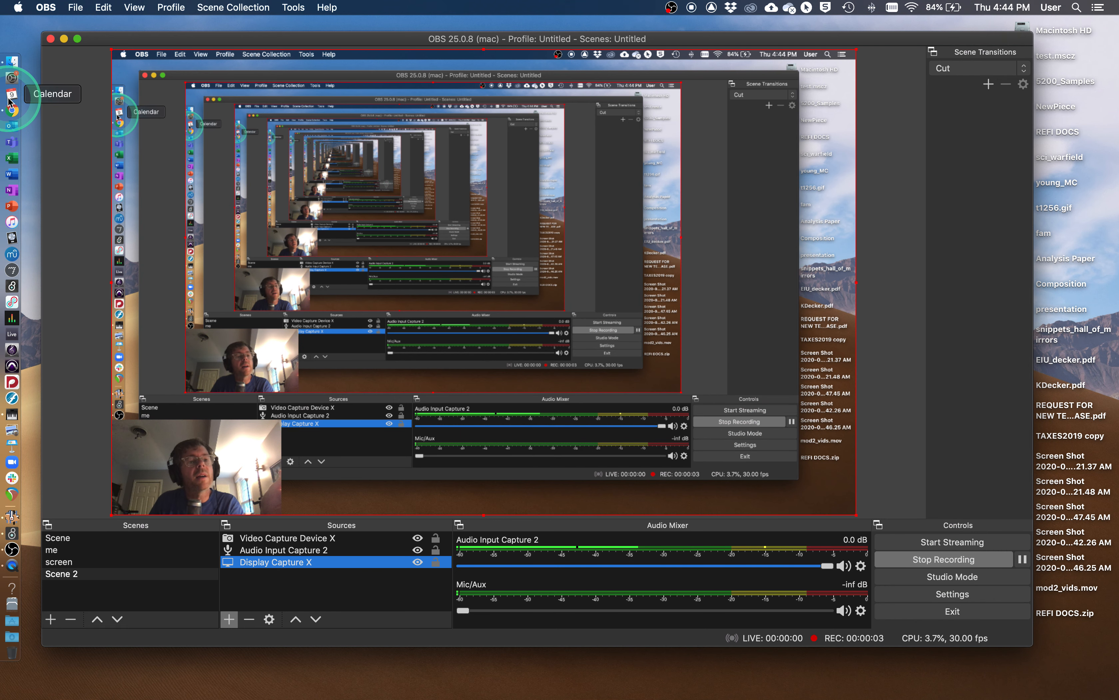
click(12, 110)
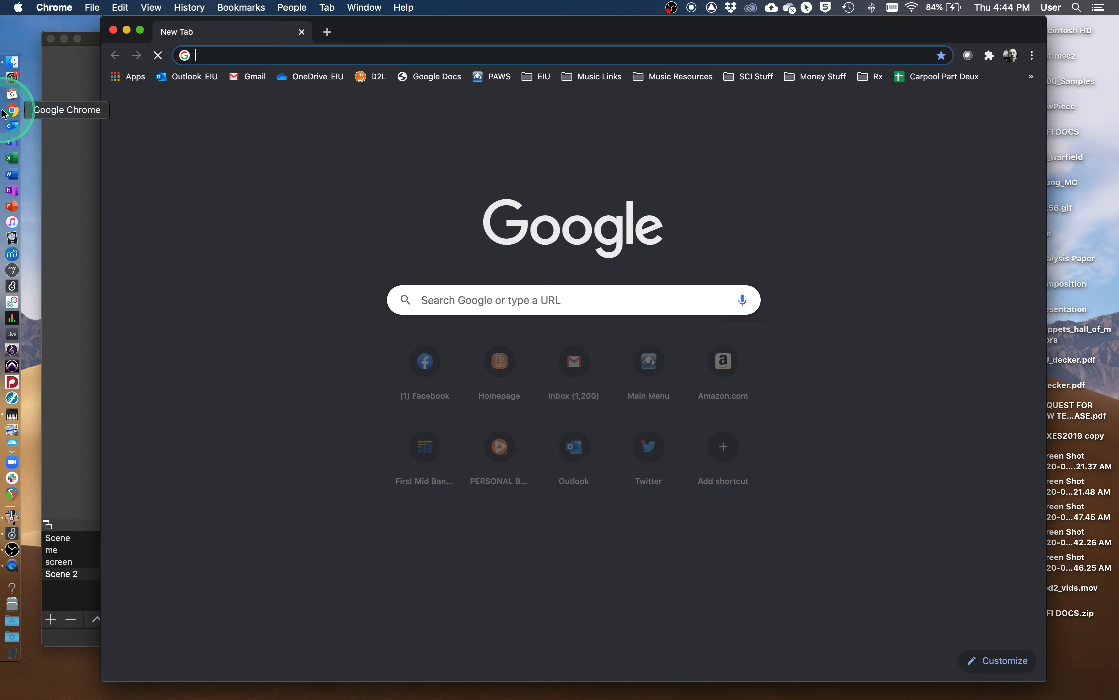
click(113, 31)
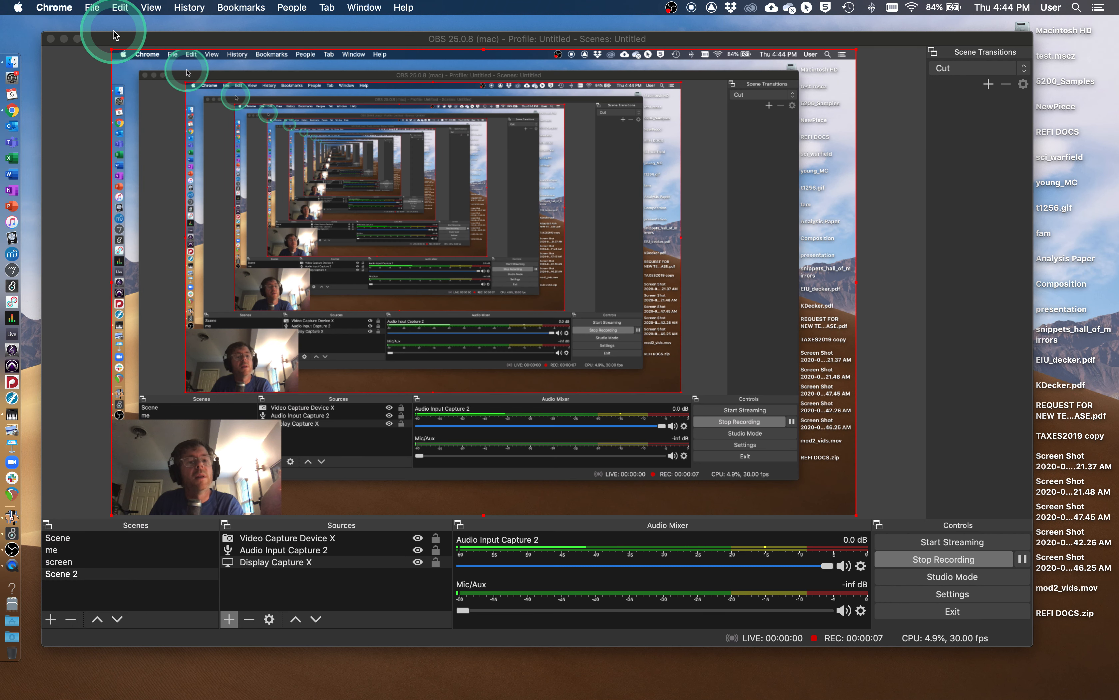
click(943, 560)
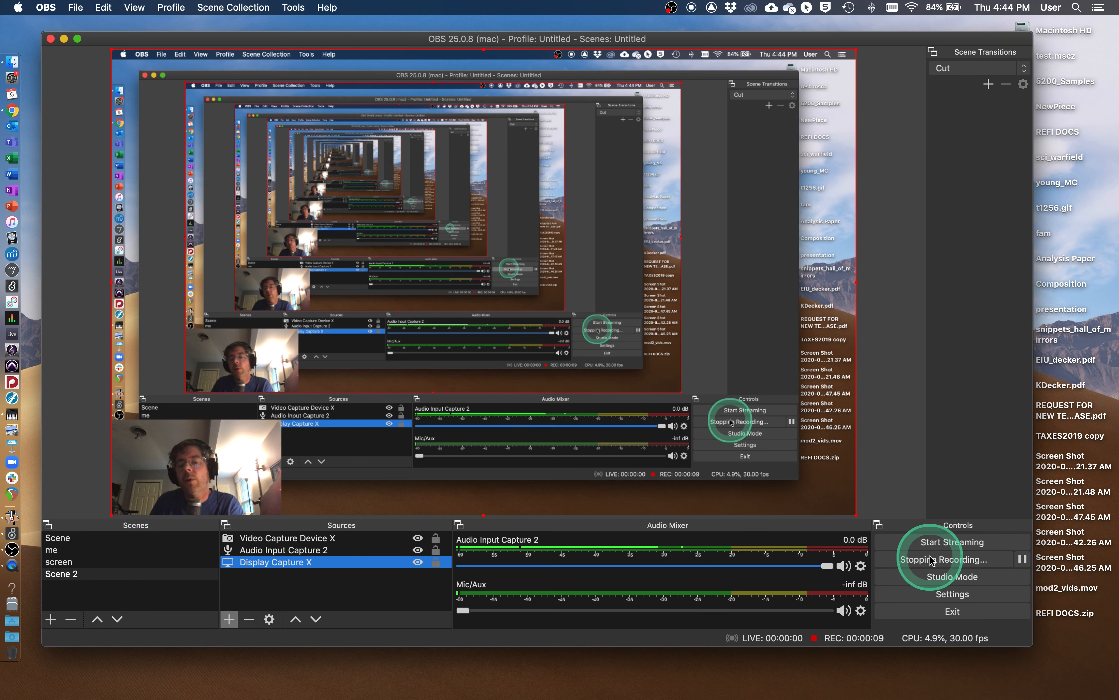
click(9, 65)
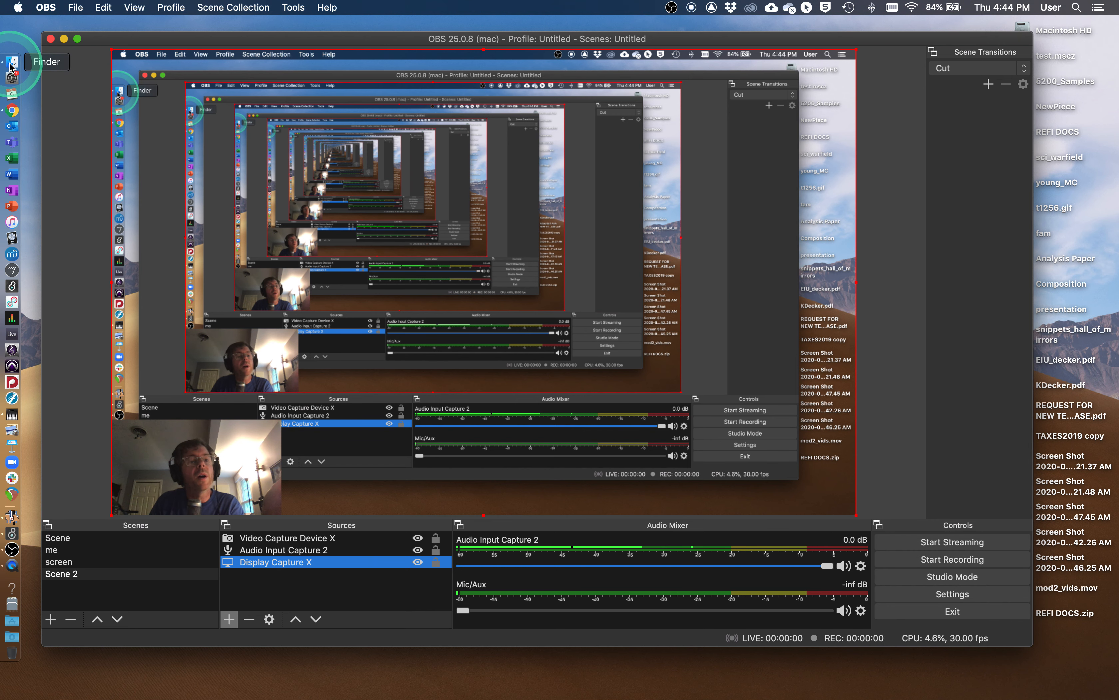
click(74, 7)
click(74, 23)
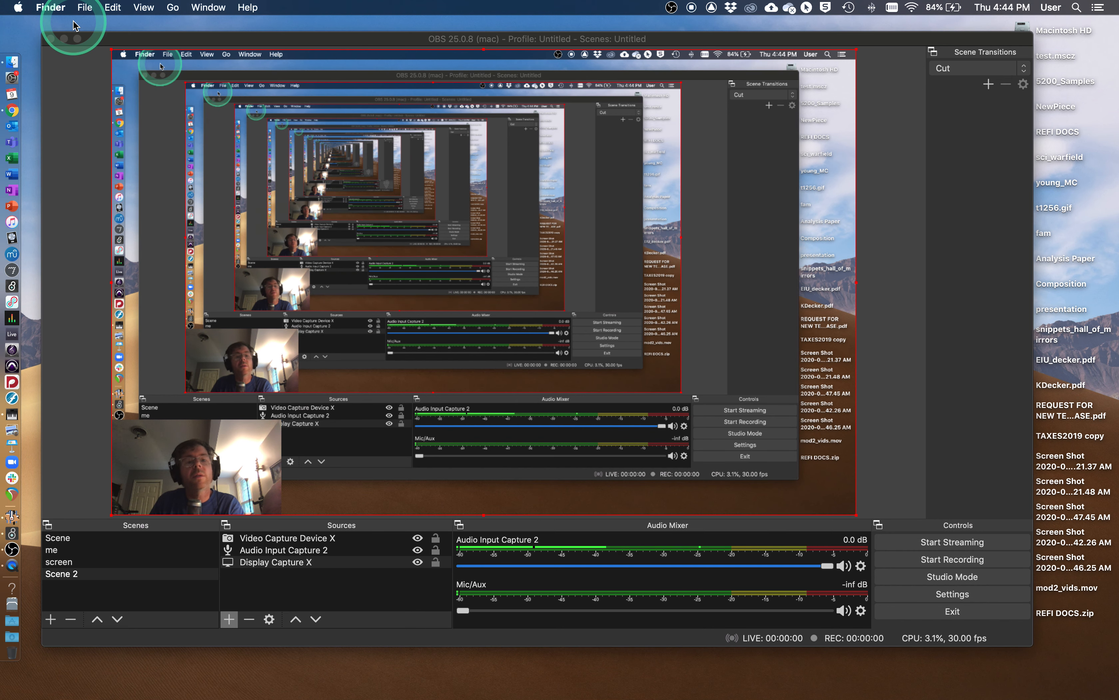
click(584, 121)
click(572, 145)
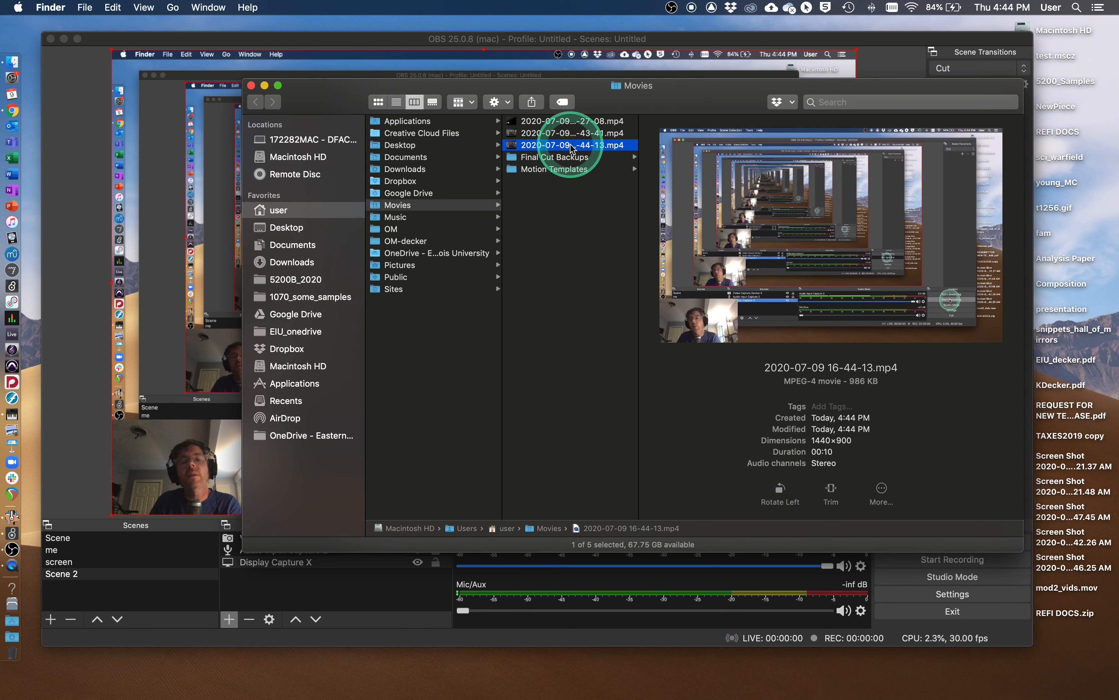
- Play the selected recording in a quick preview, and close both the preview and the folder window
key(space)
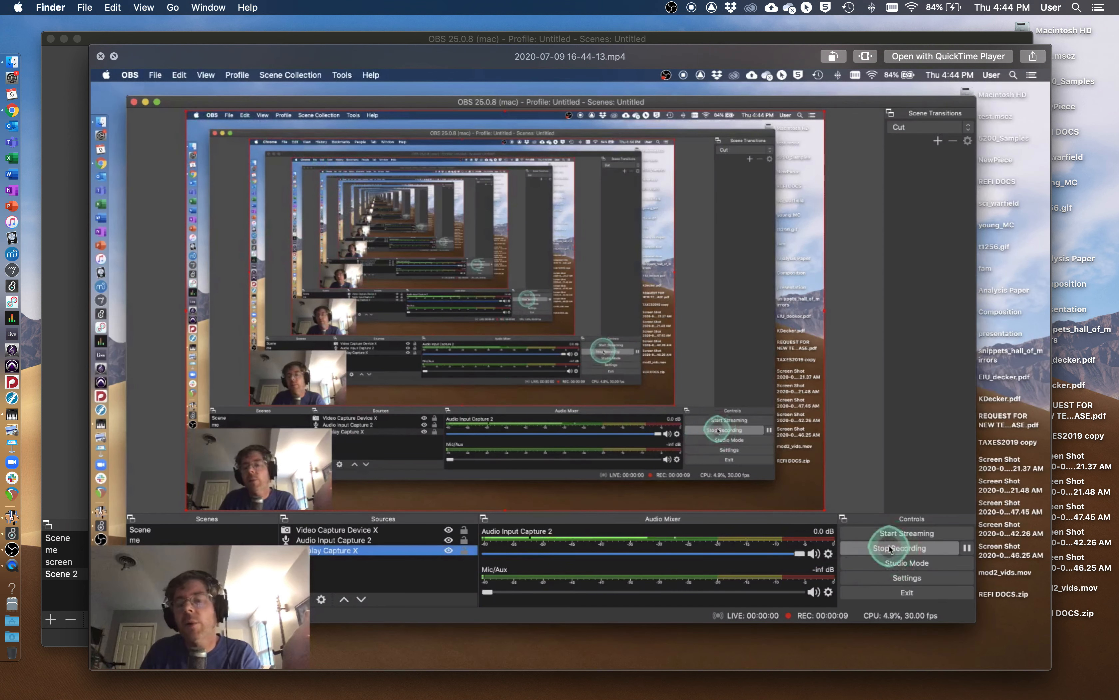
click(100, 56)
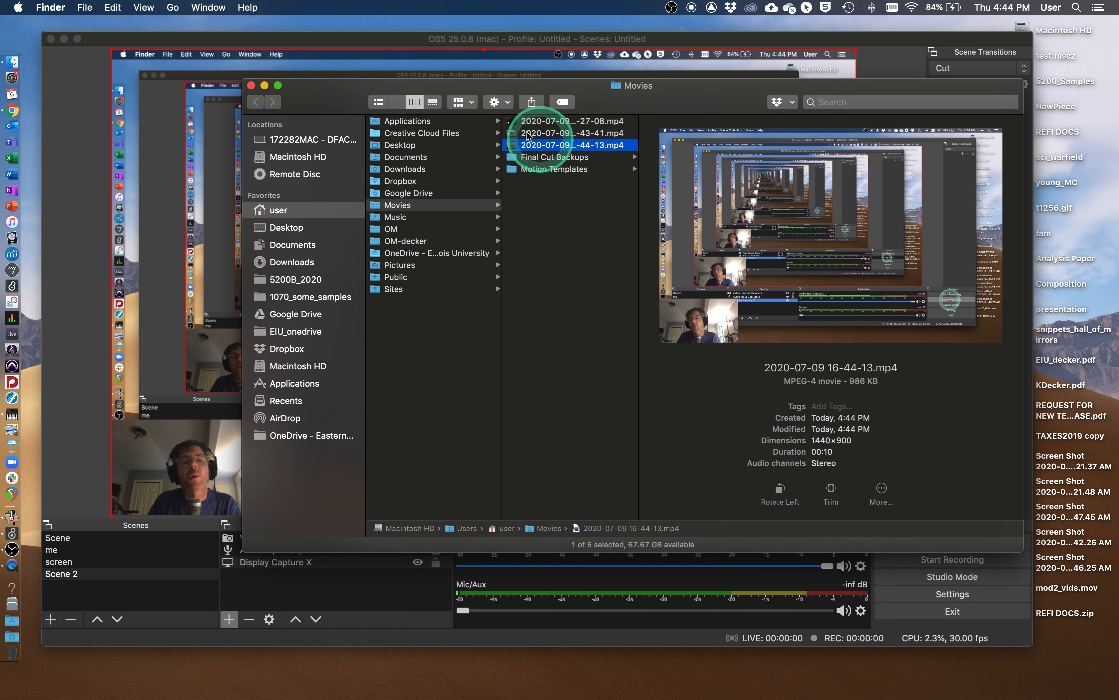
click(252, 86)
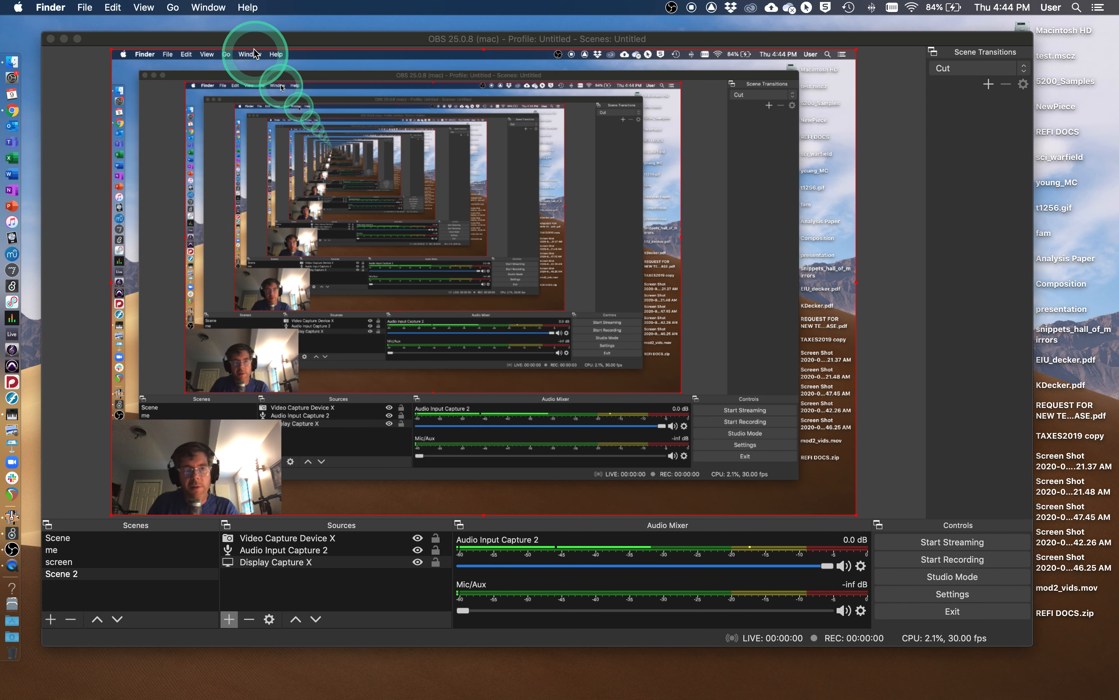
- Add a new Window Capture source named Window Capture X to Scene 2, kept visible
drag(250, 41, 279, 49)
click(276, 592)
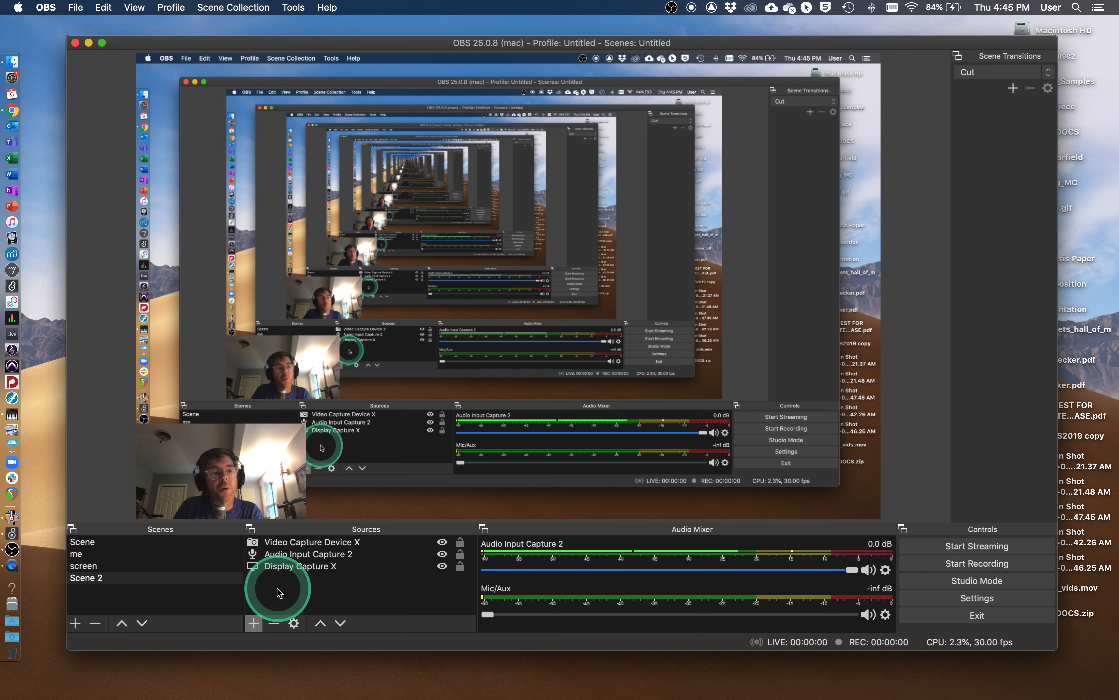
click(253, 624)
click(300, 460)
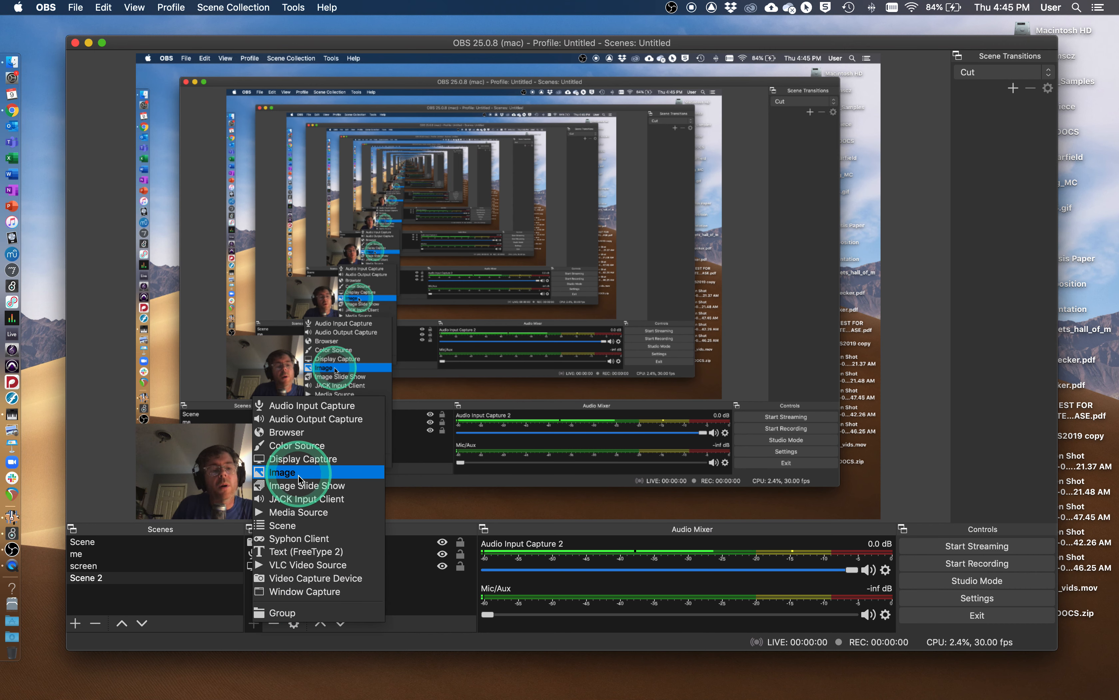
click(303, 592)
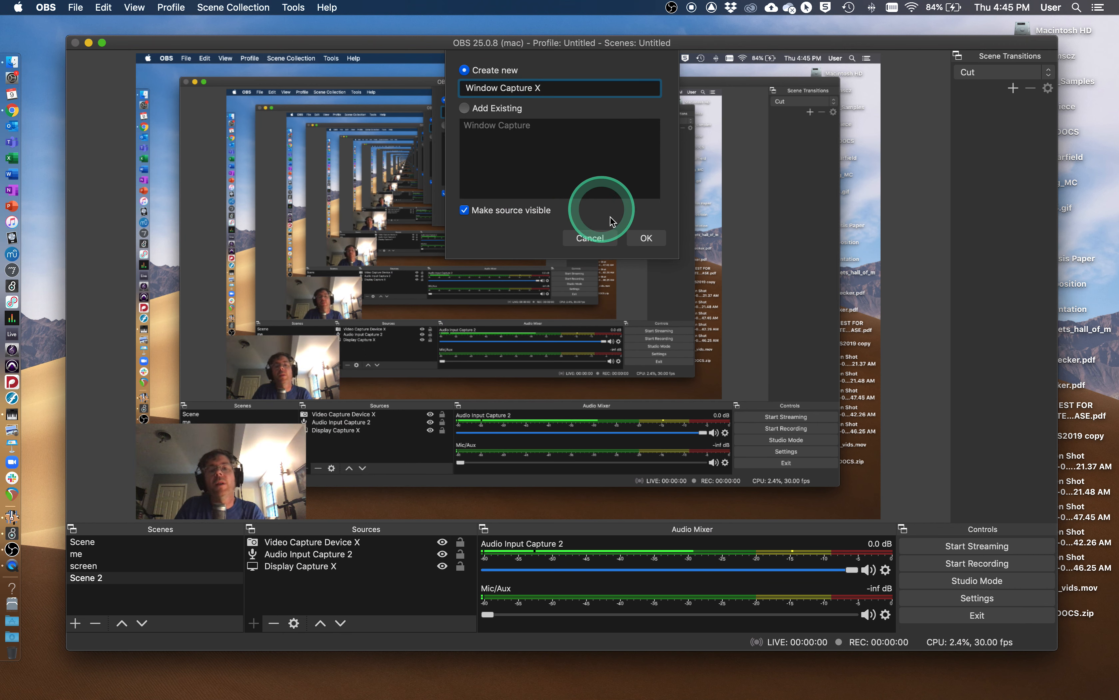
click(646, 238)
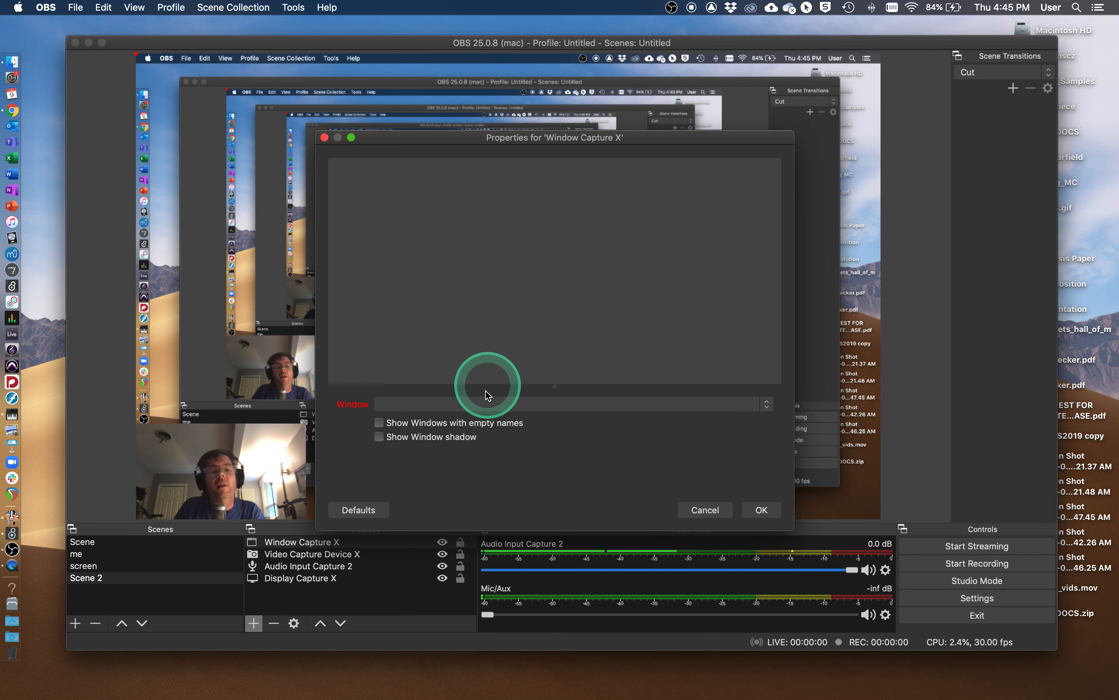
- Try [Window Server] Menubar as the captured window for Window Capture X, and cancel the properties
click(486, 405)
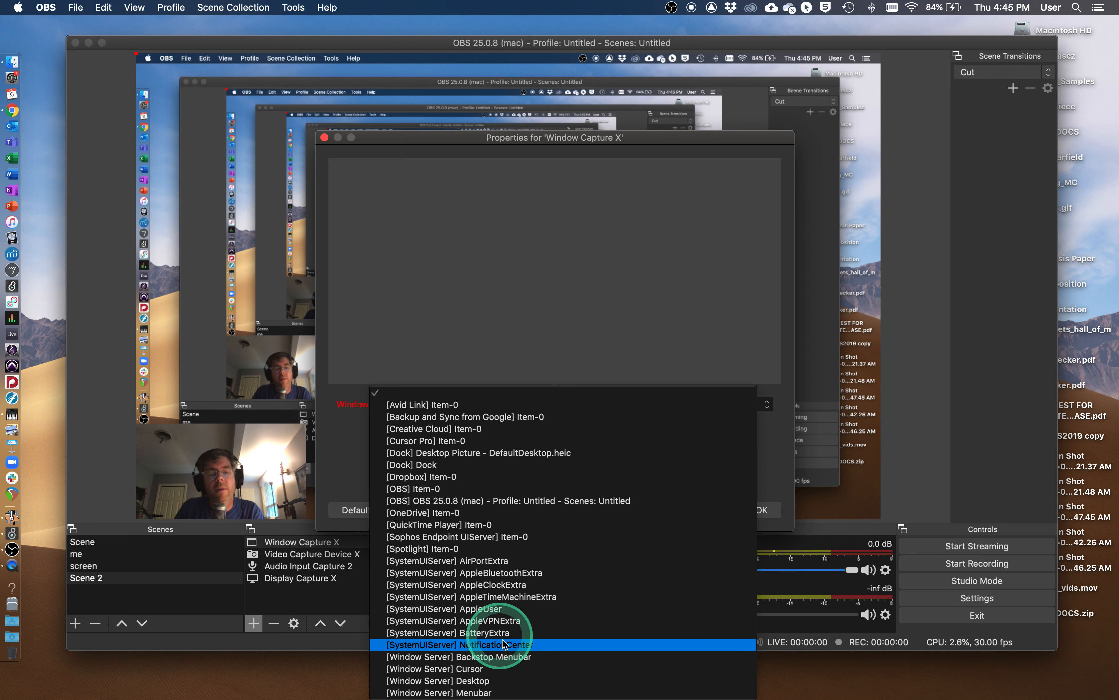
click(485, 692)
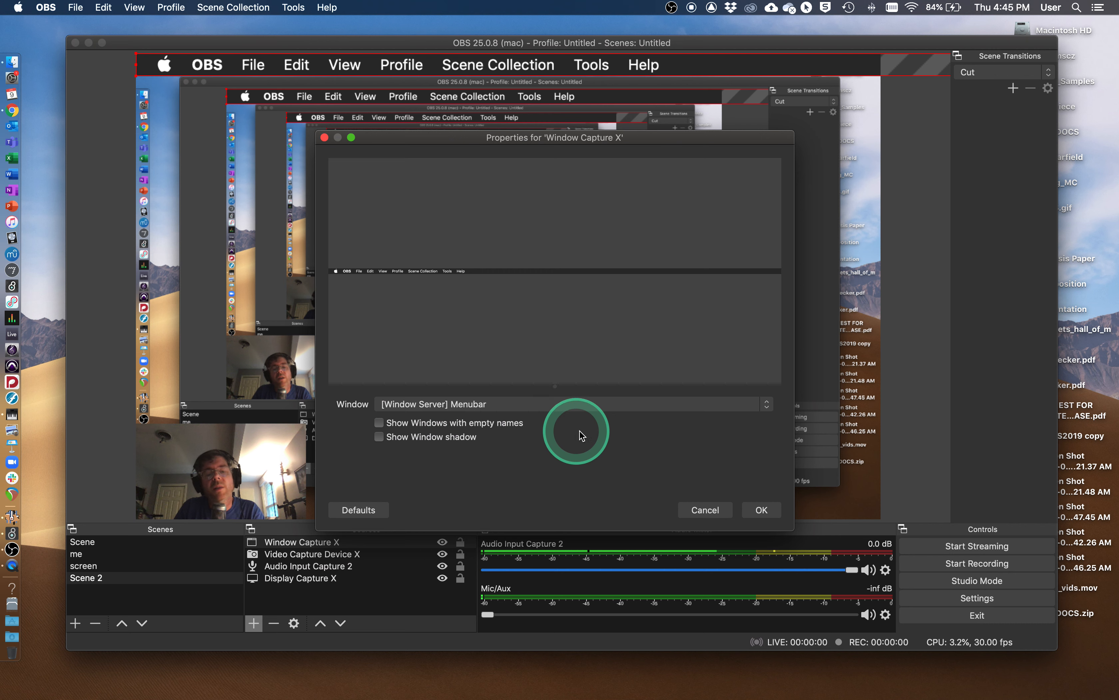
click(706, 511)
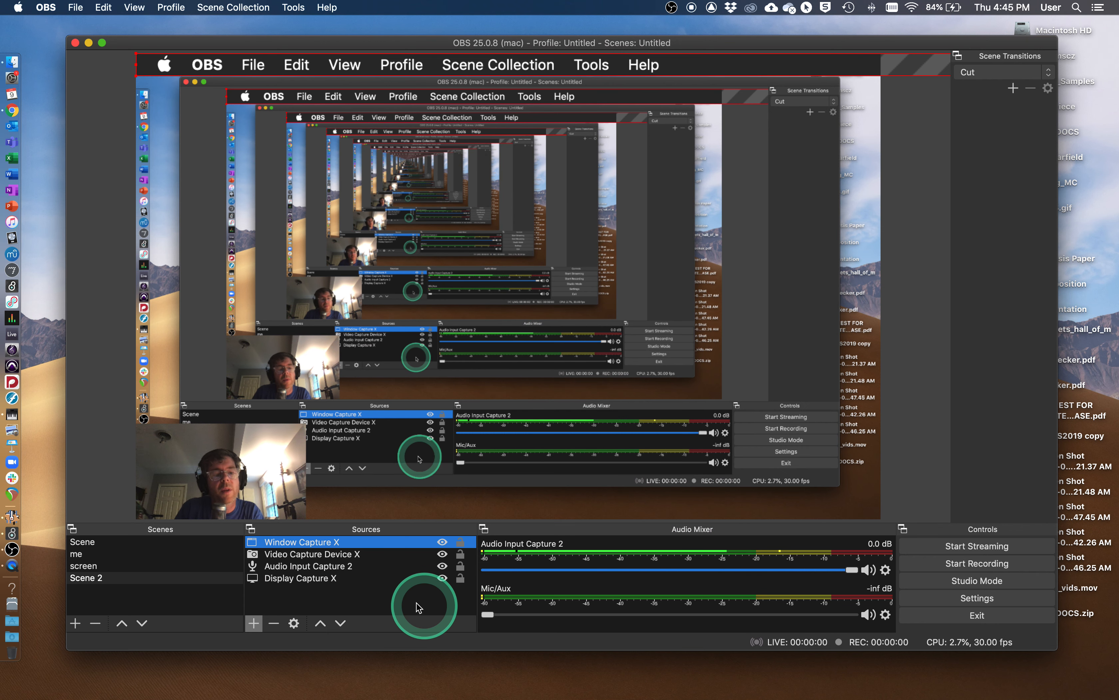
- Remove the Window Capture X source from Scene 2
click(274, 625)
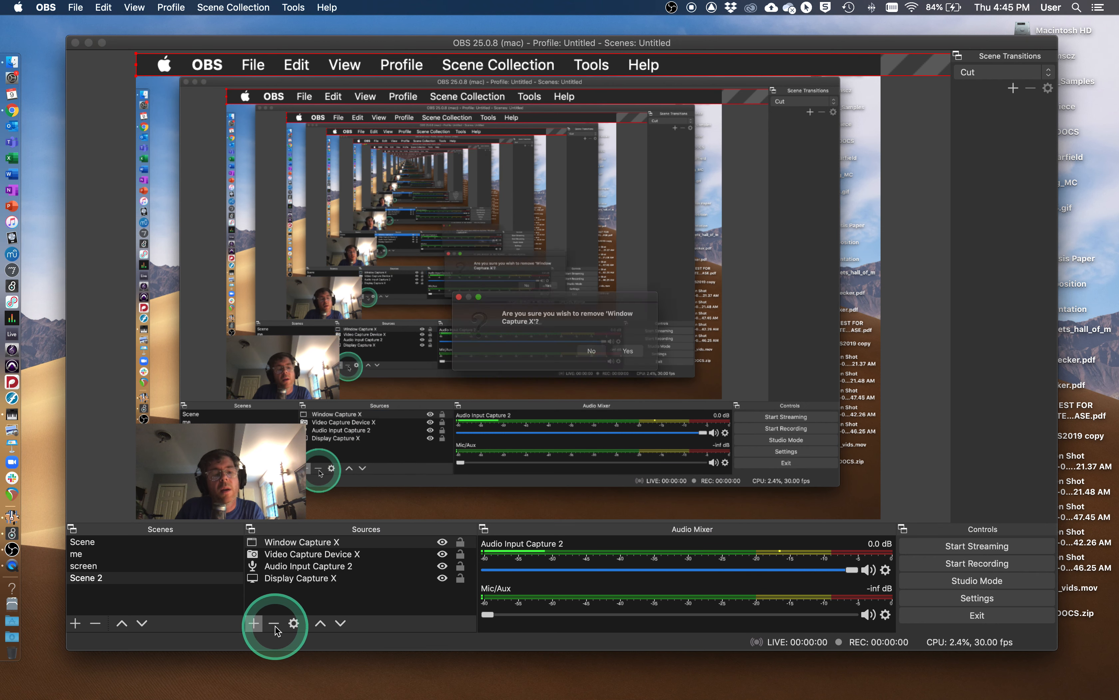
click(666, 358)
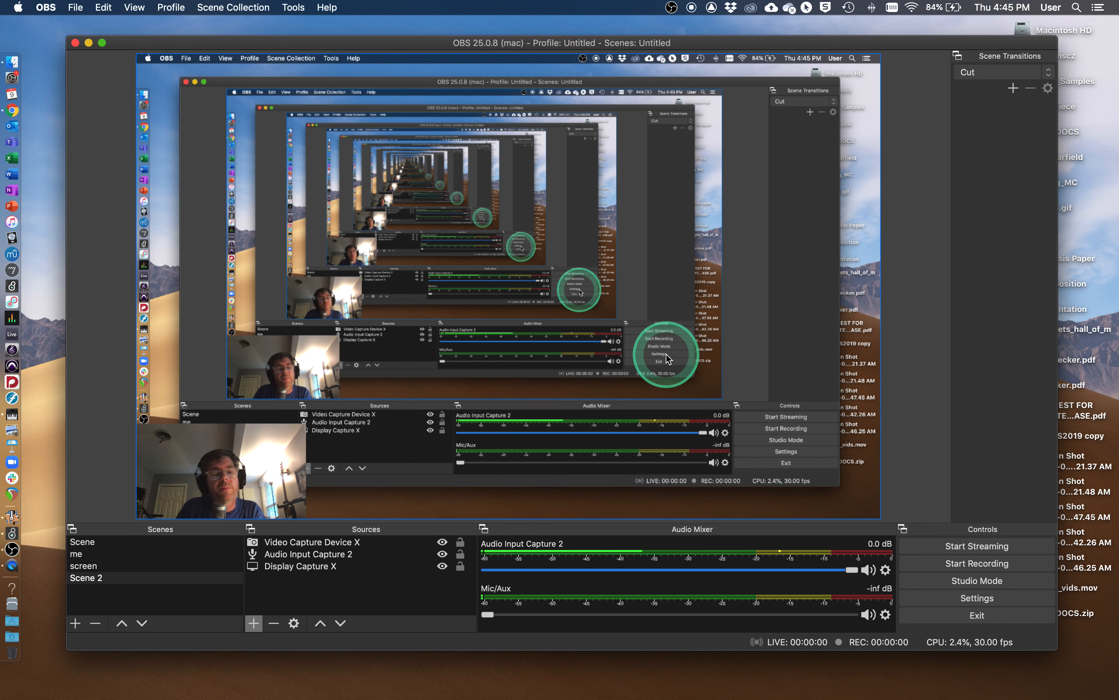
- Compare the sources and previews of Scene 2, Scene, me and screen by switching between them, ending on me
click(173, 578)
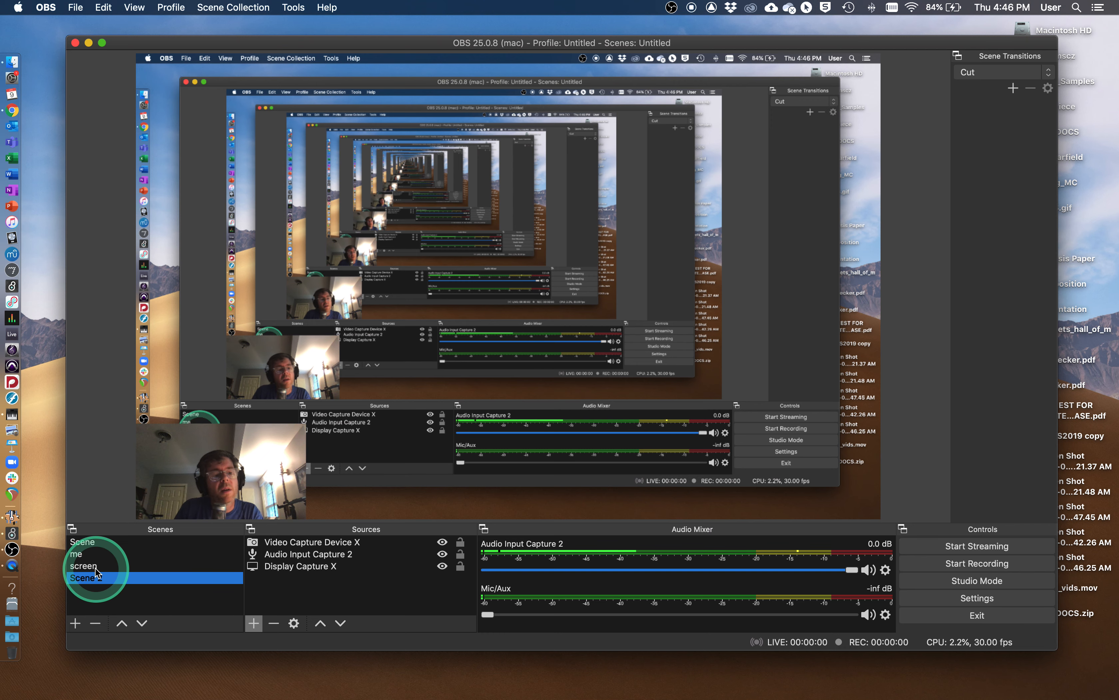
click(83, 553)
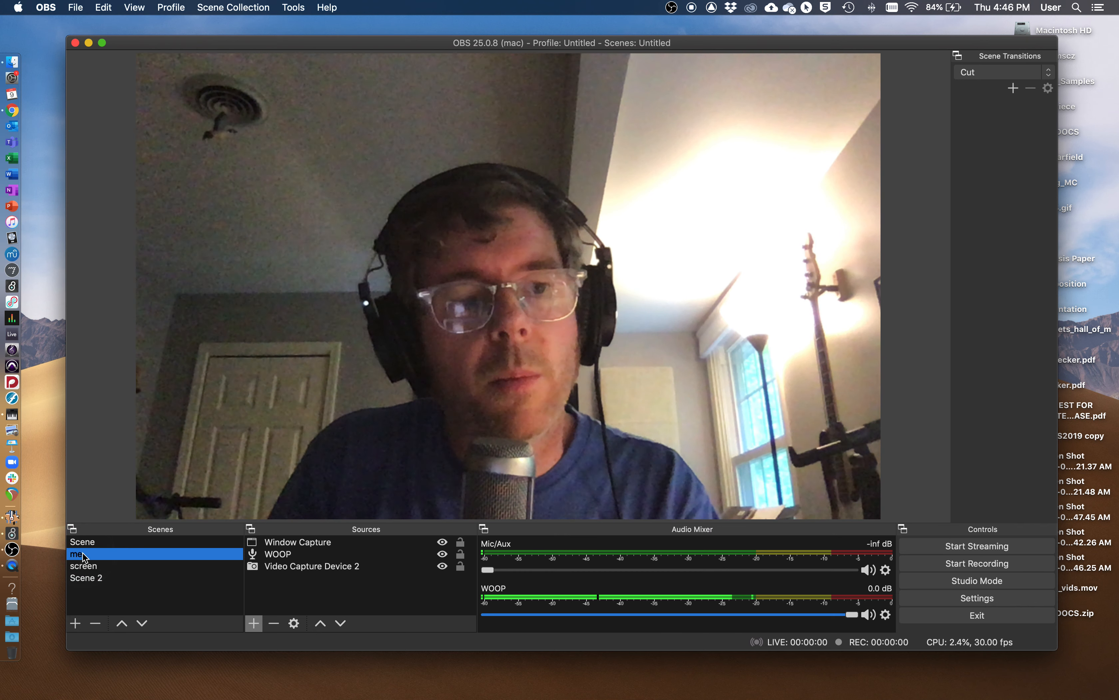
click(88, 580)
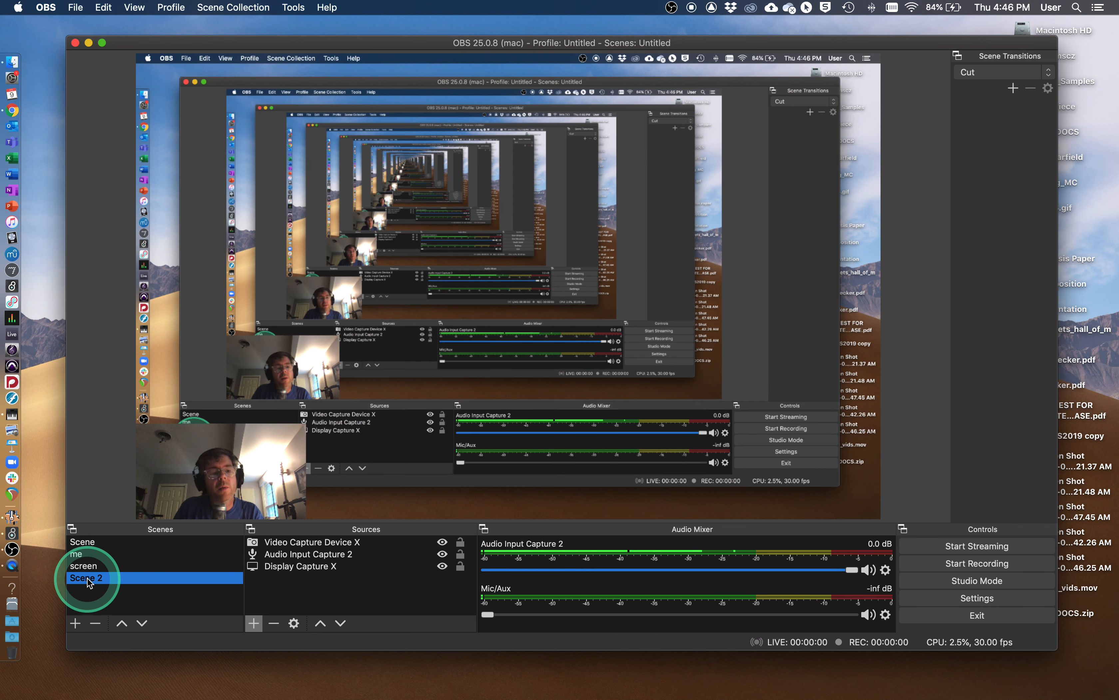
click(211, 472)
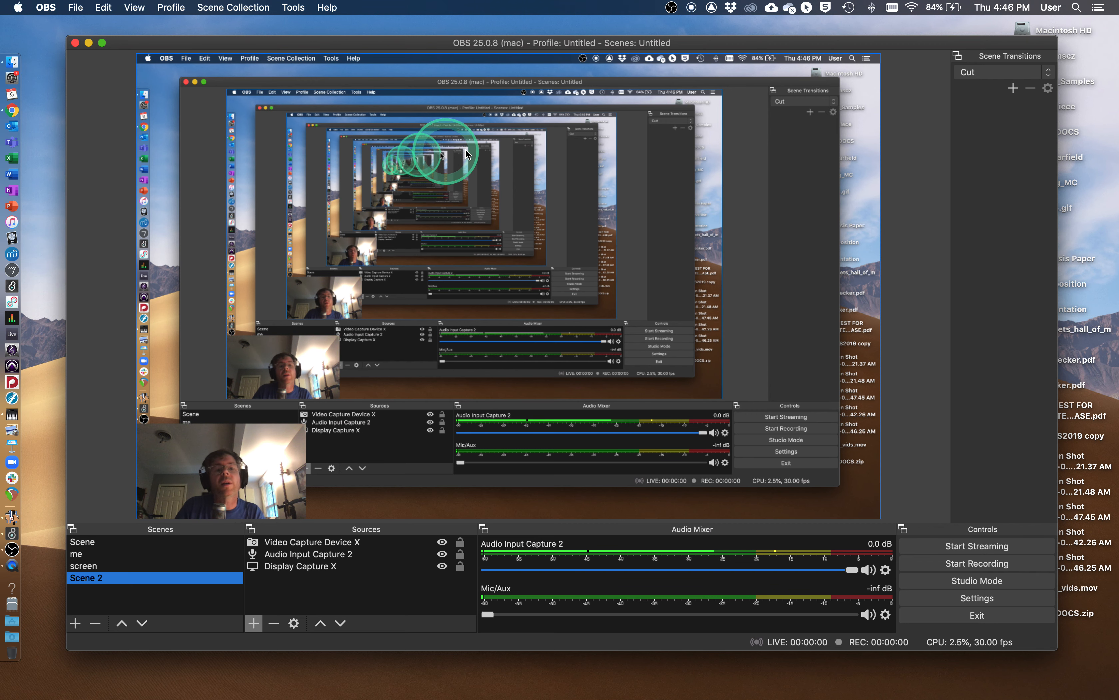
click(98, 541)
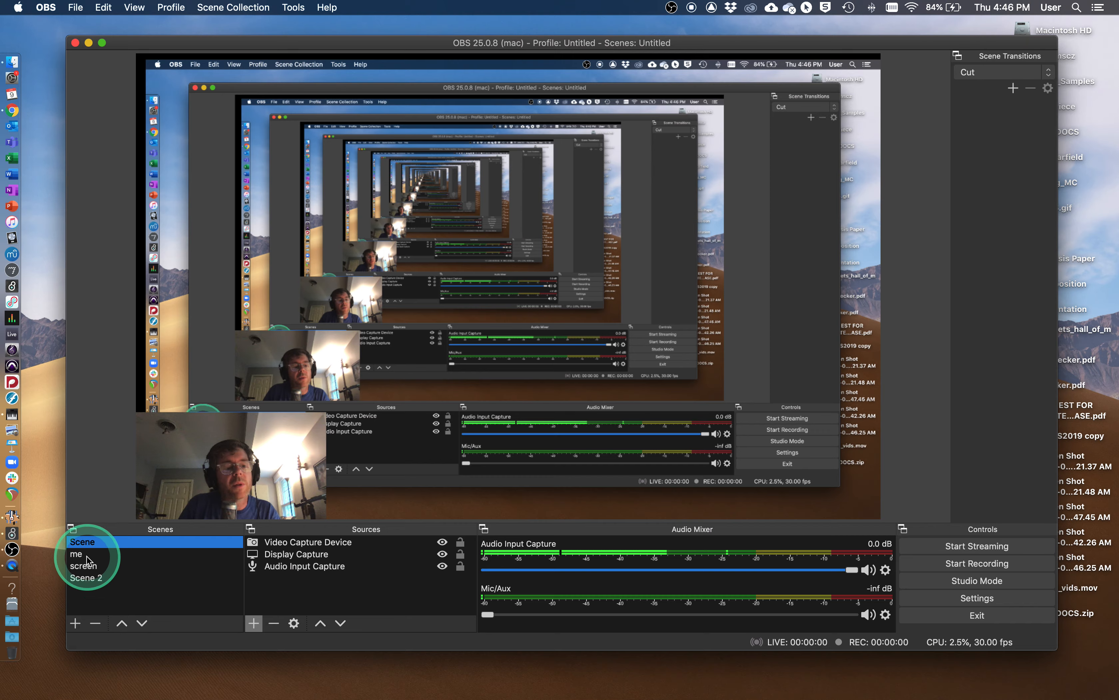
click(86, 554)
click(91, 566)
click(83, 556)
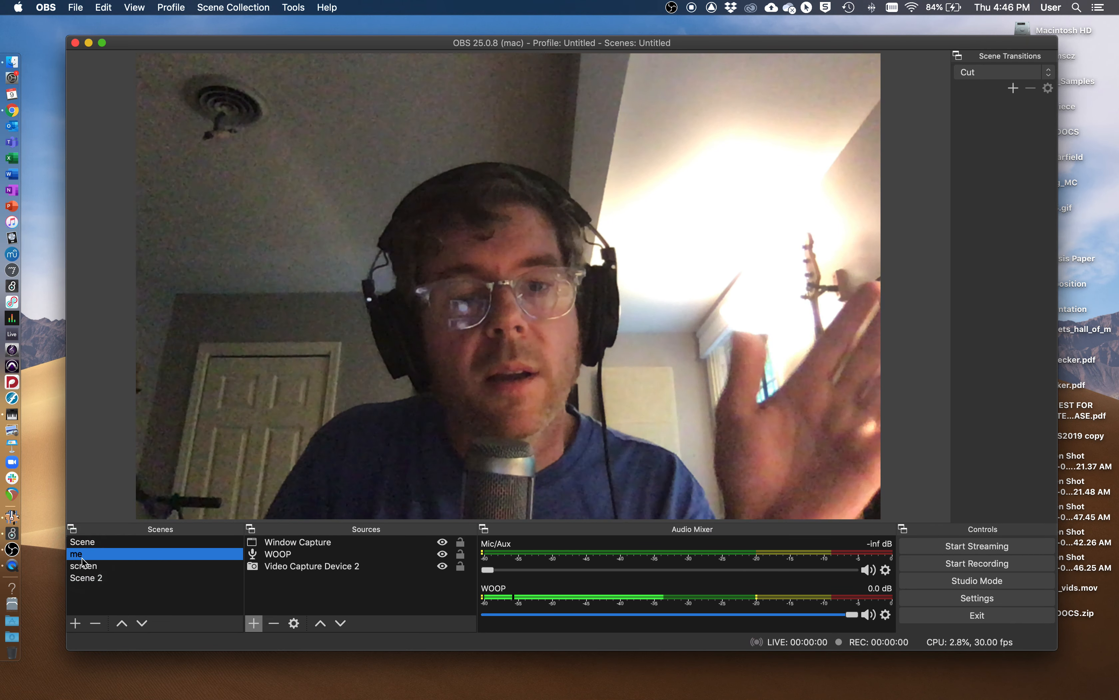
- Switch to Scene 2 and examine the streaming and recording options in the Output settings
click(86, 580)
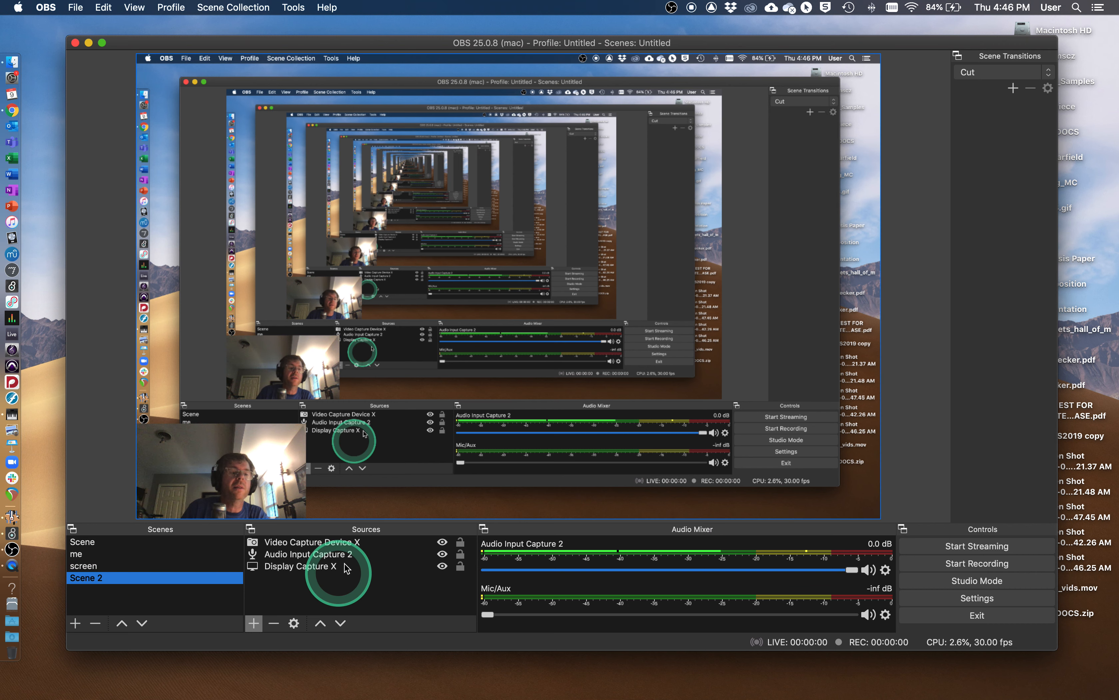
click(75, 7)
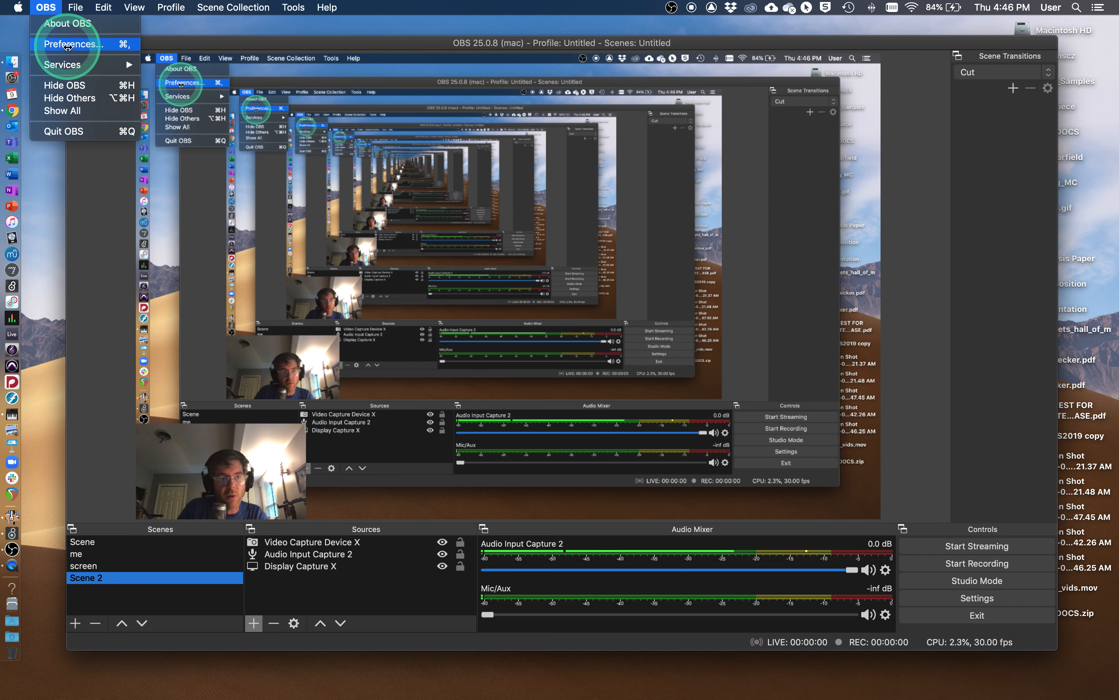
click(67, 46)
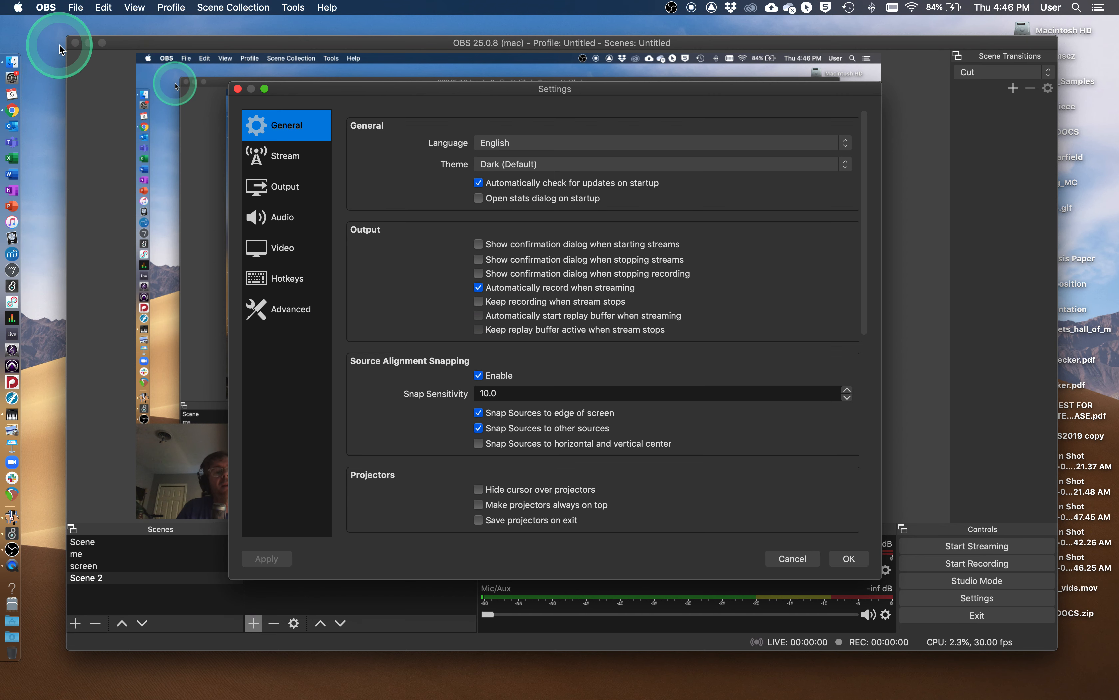
click(285, 191)
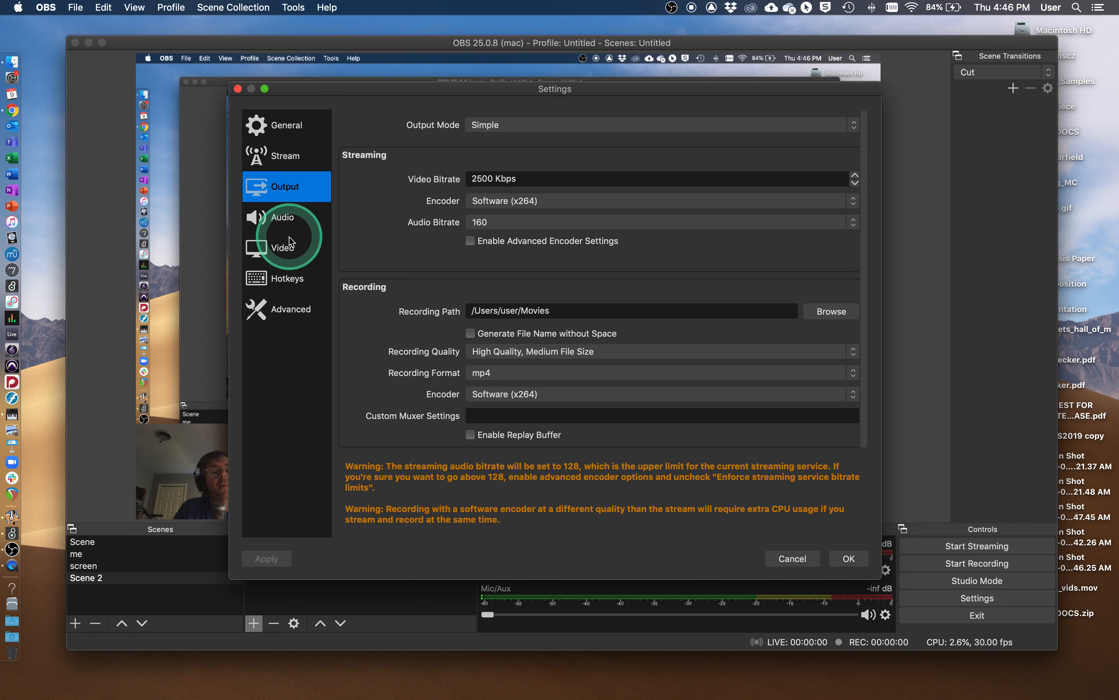
- Examine the hotkey settings for starting and stopping recording and for switching to Scene, Scene 2, me and screen
click(262, 280)
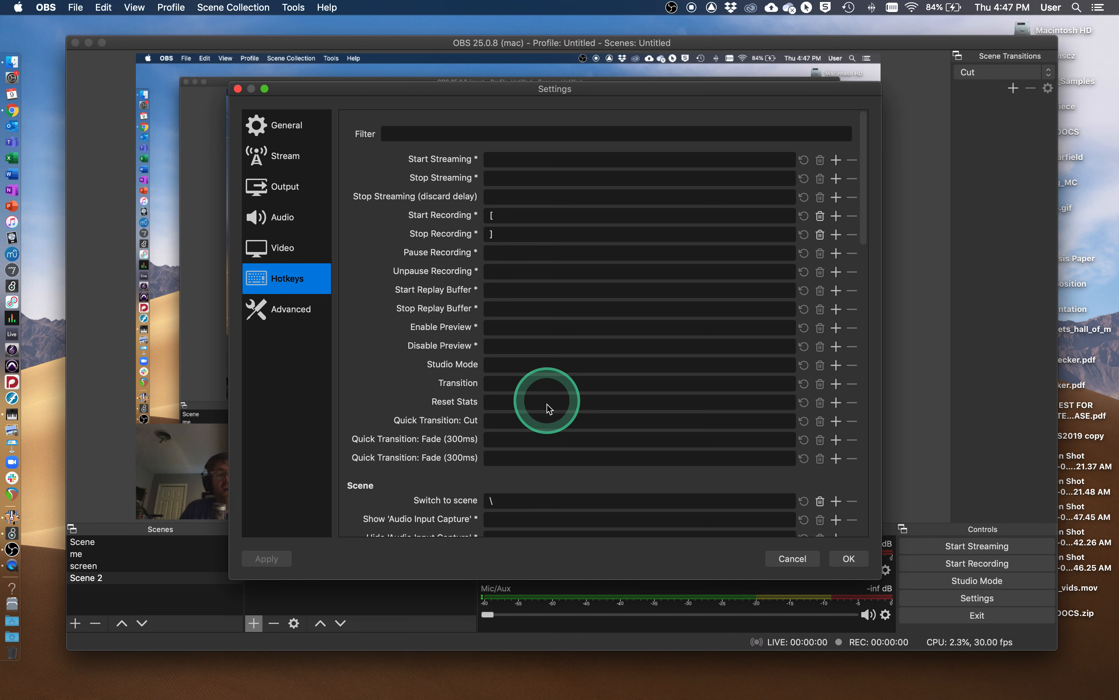
scroll(522, 377, down, 5)
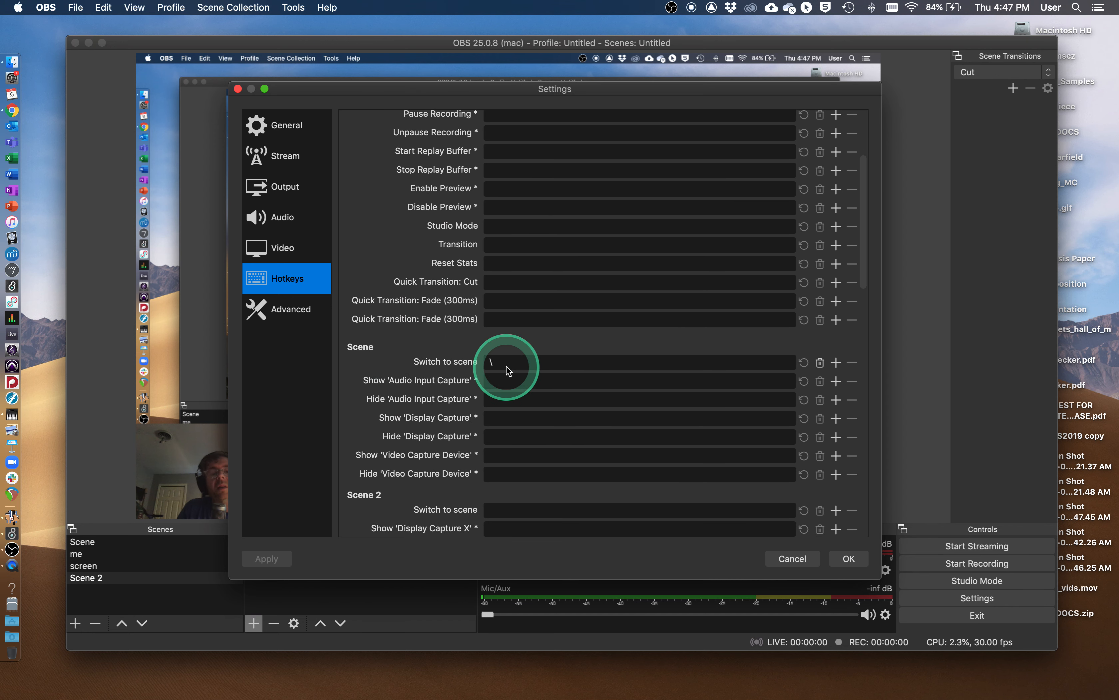
click(509, 368)
scroll(511, 398, down, 6)
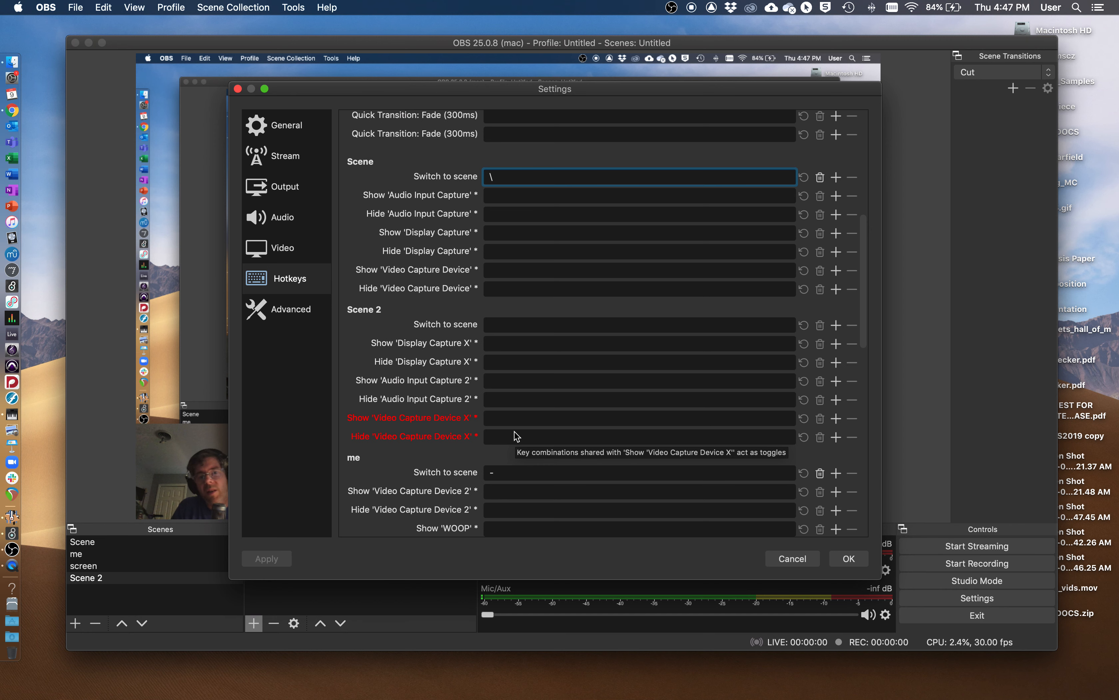
click(532, 437)
scroll(534, 437, down, 6)
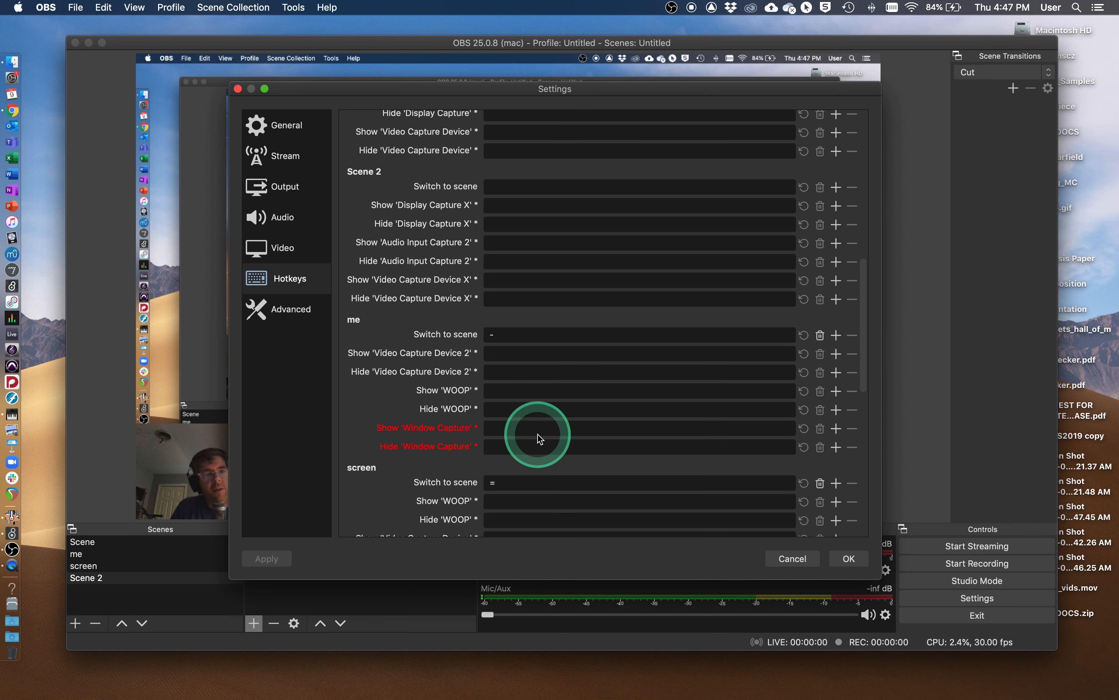
scroll(541, 437, down, 5)
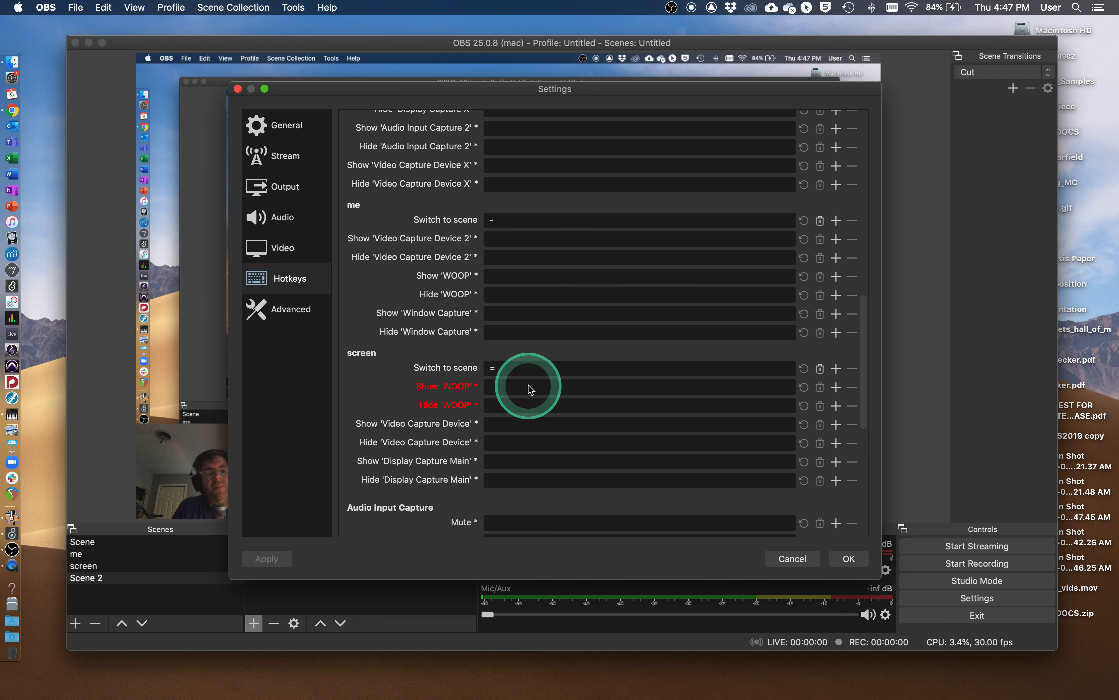
- Look through the hotkeys of the audio sources, recheck the scene-switching hotkeys, and close the settings
click(517, 218)
scroll(518, 261, up, 13)
scroll(522, 263, down, 20)
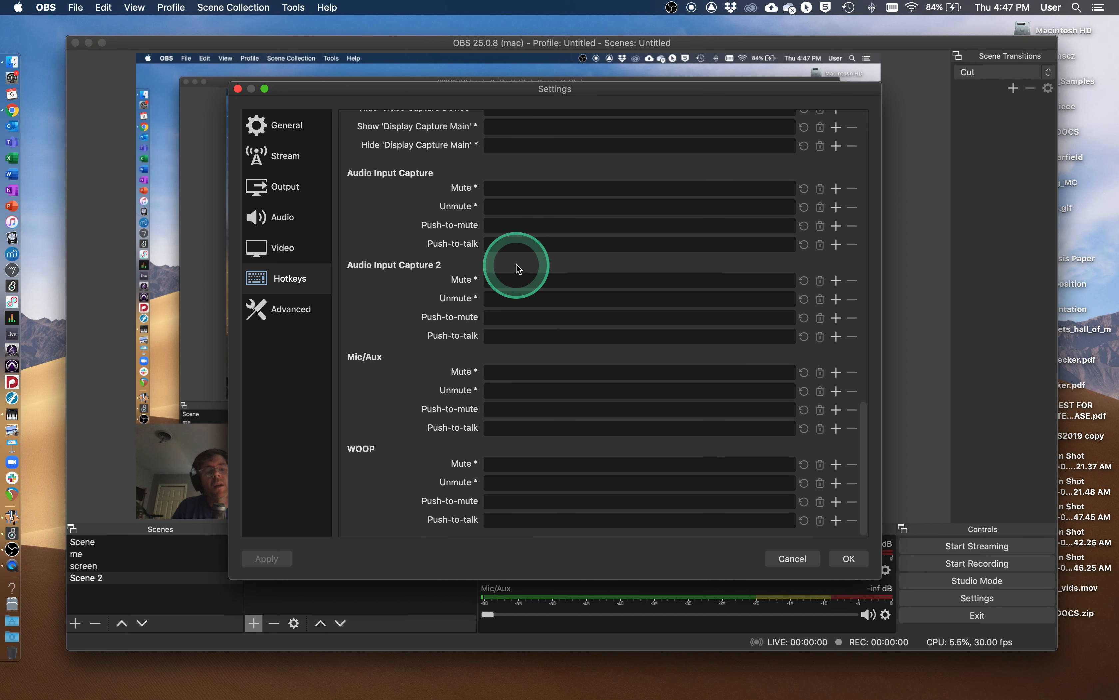
scroll(544, 338, up, 11)
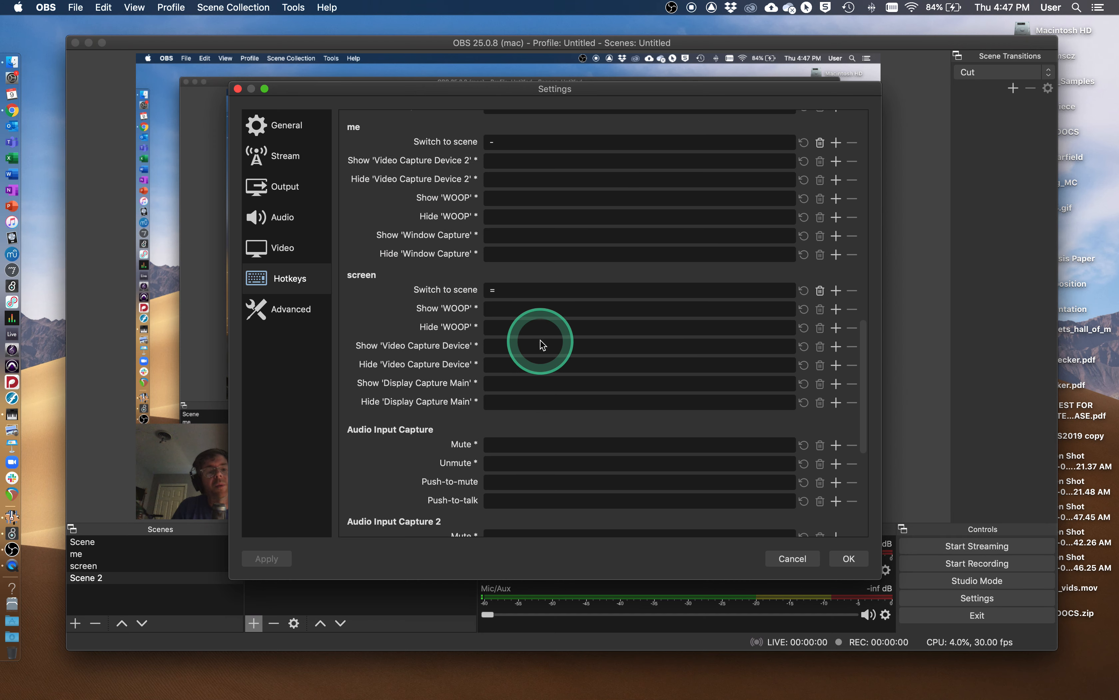
scroll(543, 345, up, 3)
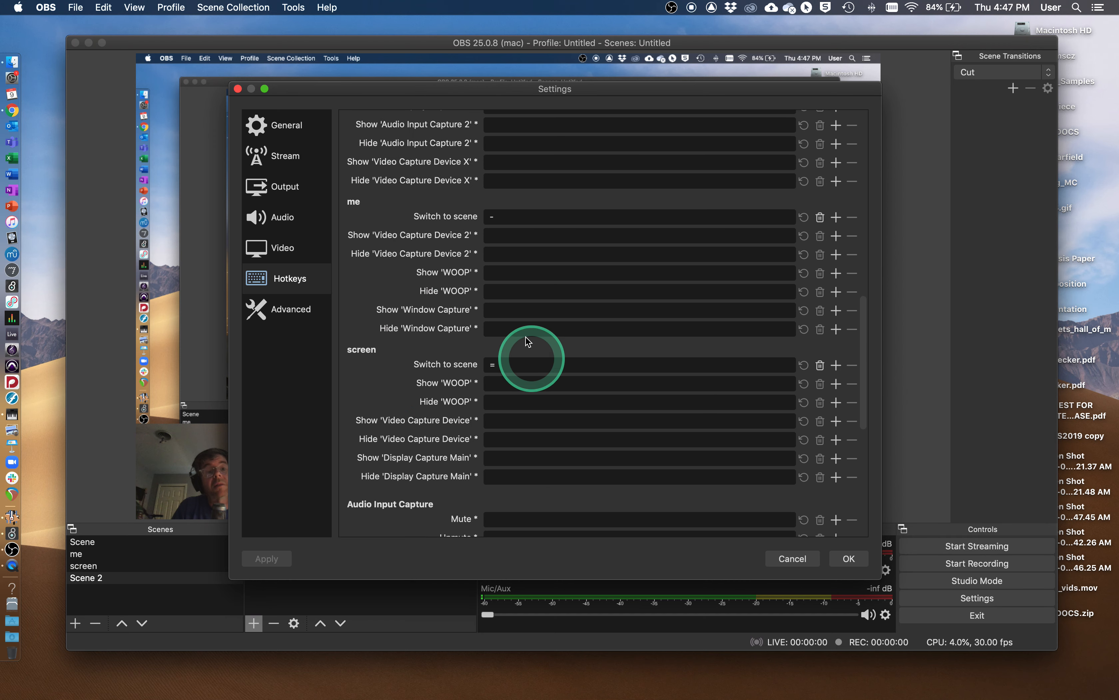
scroll(527, 340, up, 5)
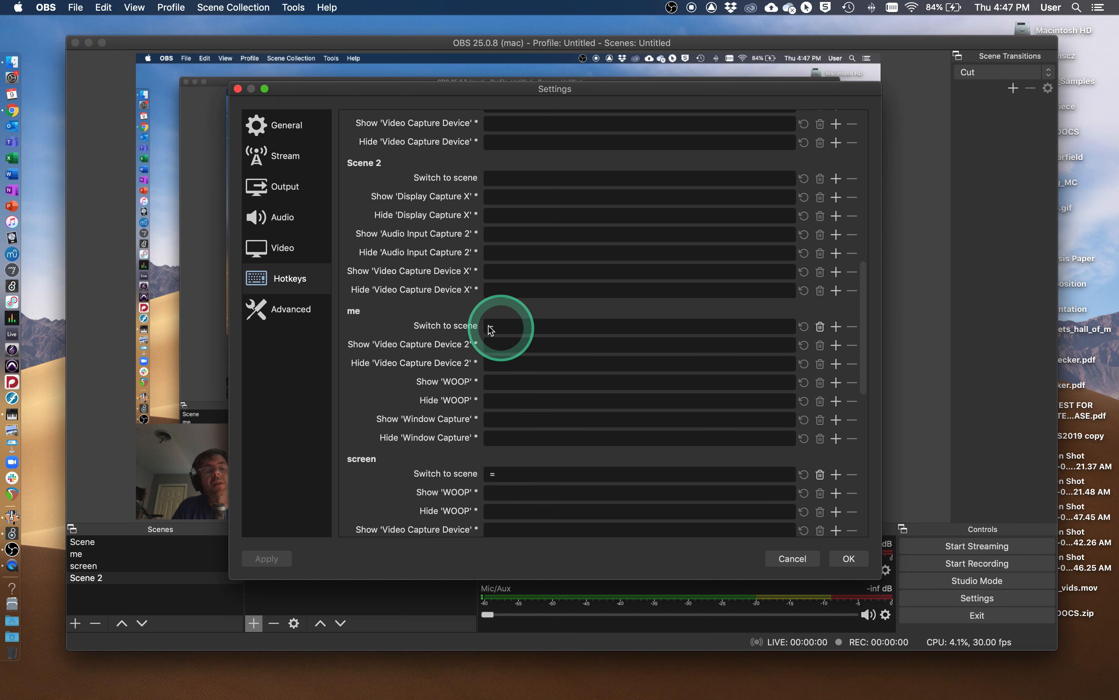
scroll(509, 327, up, 8)
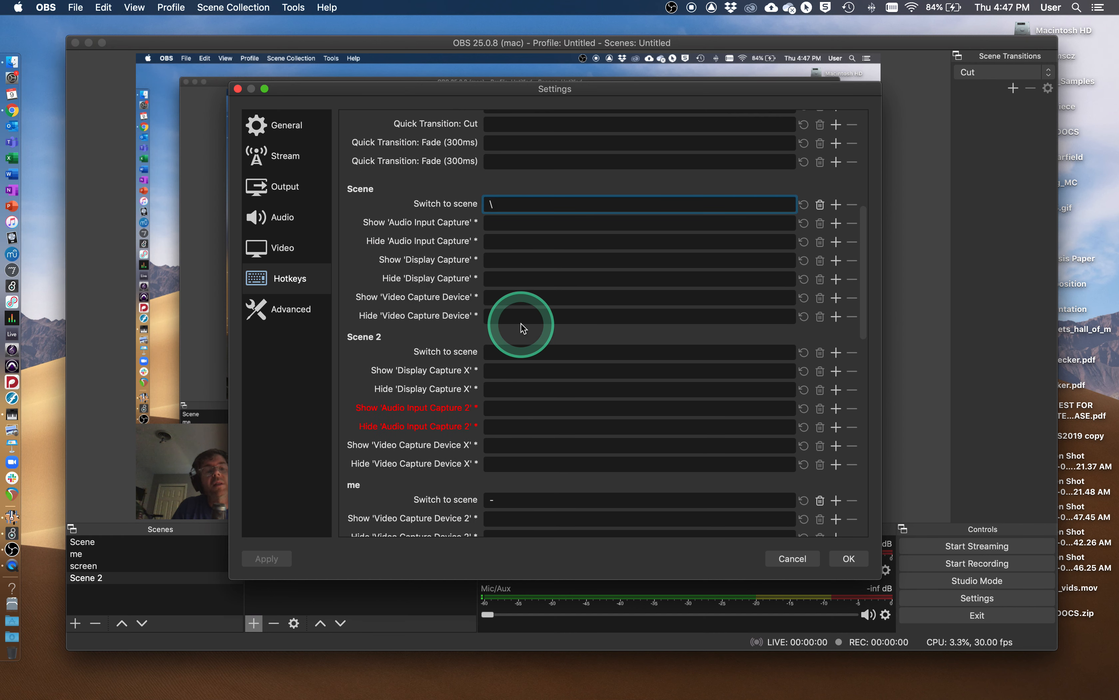
scroll(542, 281, up, 5)
scroll(542, 281, down, 20)
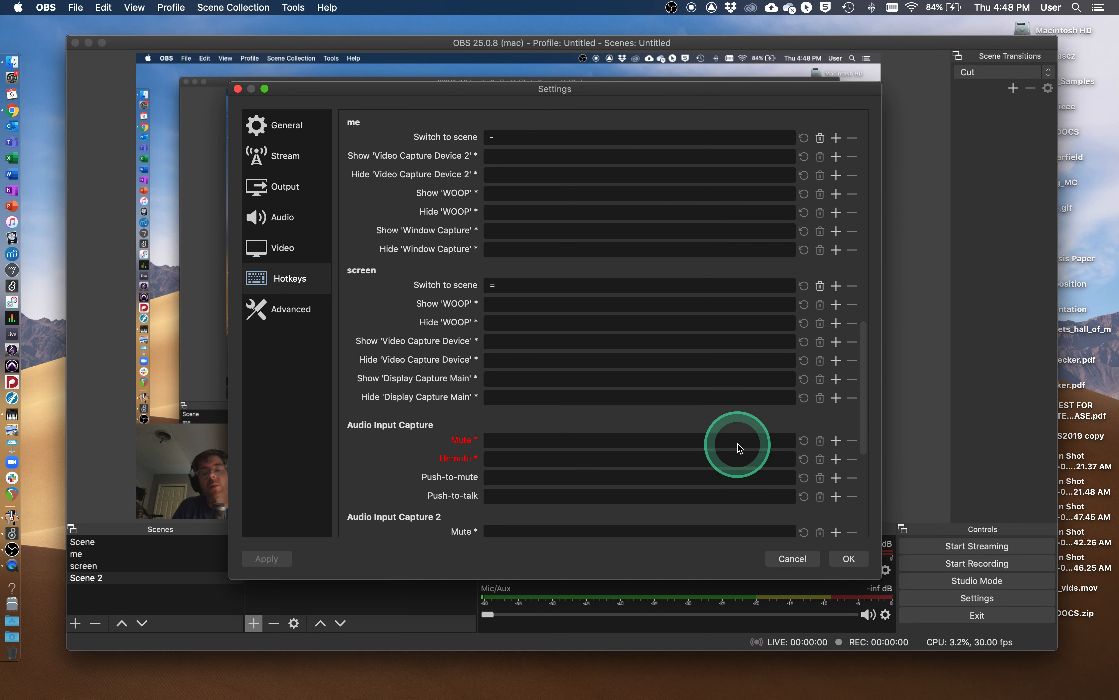
click(852, 560)
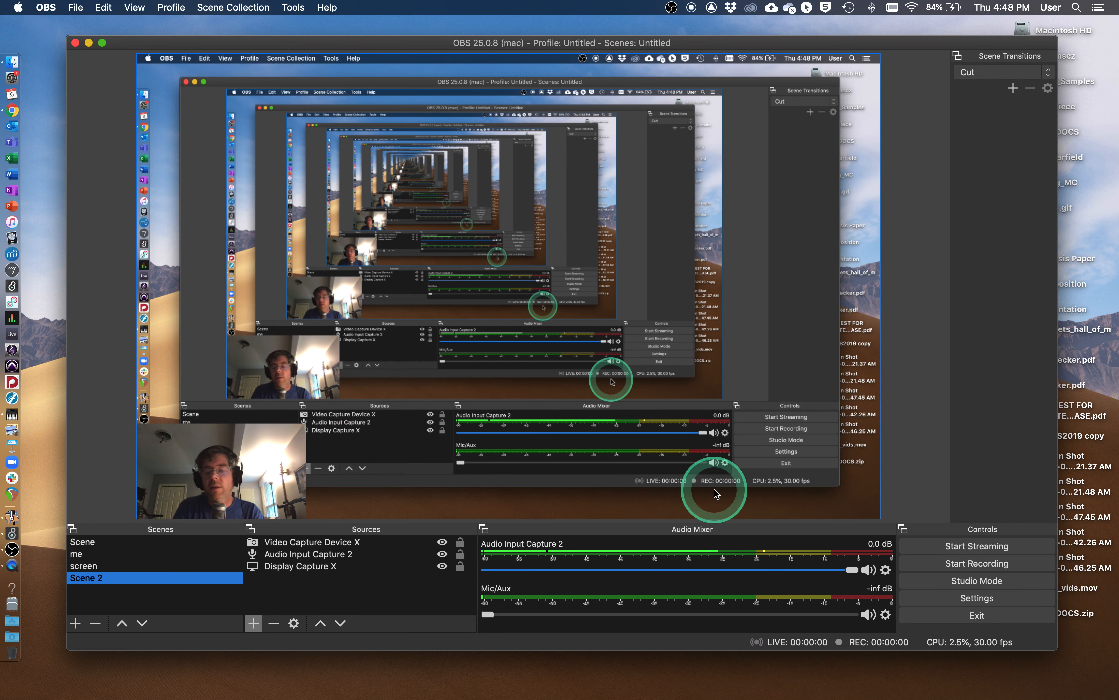
- Test the scene-switching hotkeys by alternating among screen, Scene and me, ending on screen
key(=)
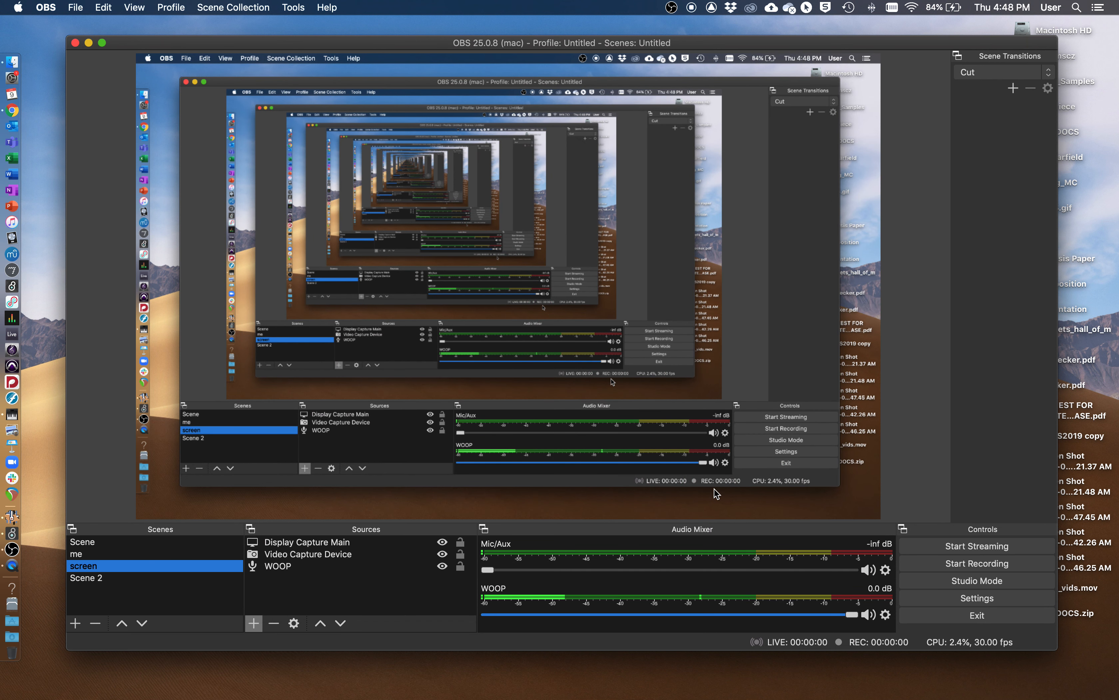
key(1)
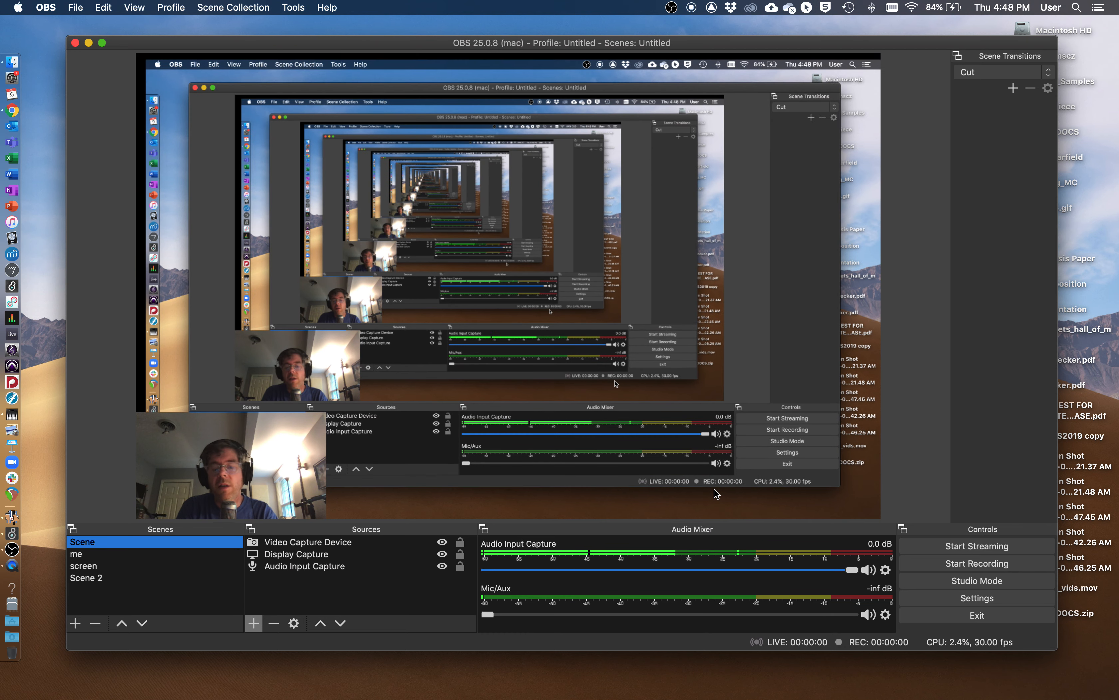
key(2)
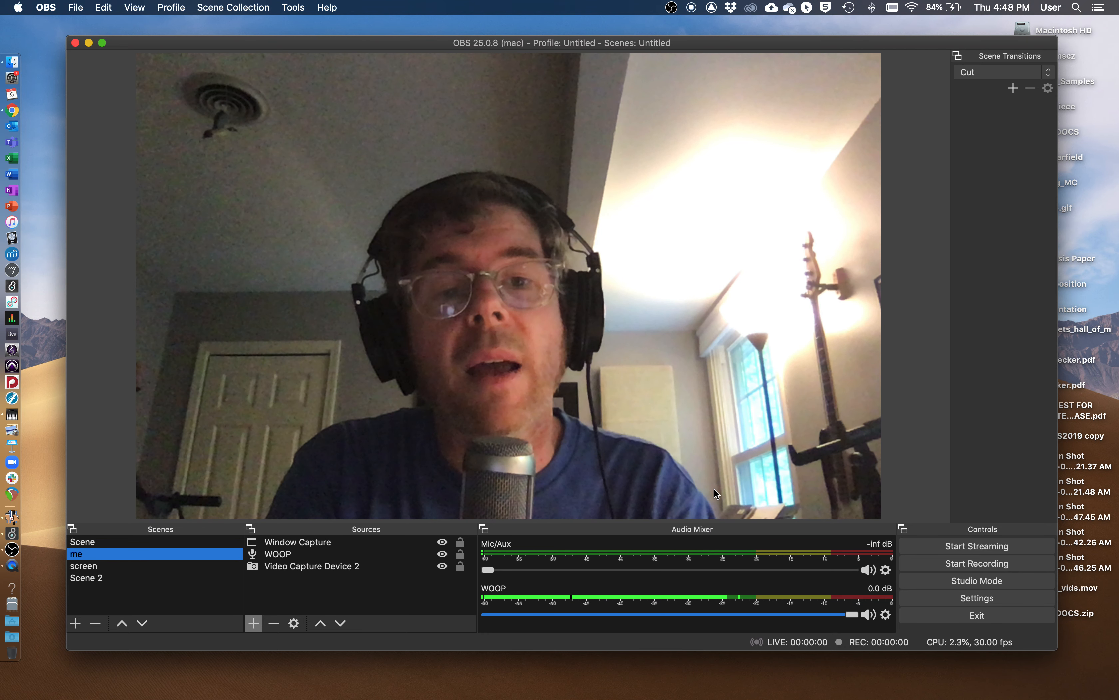
key(=)
key(2)
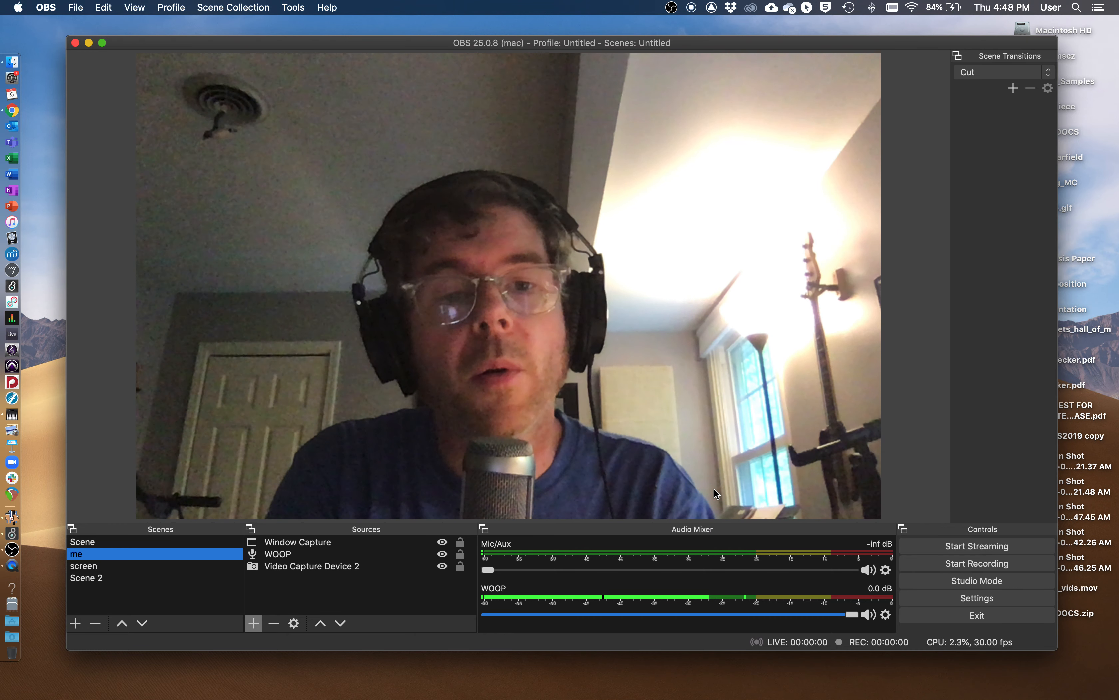
key(=)
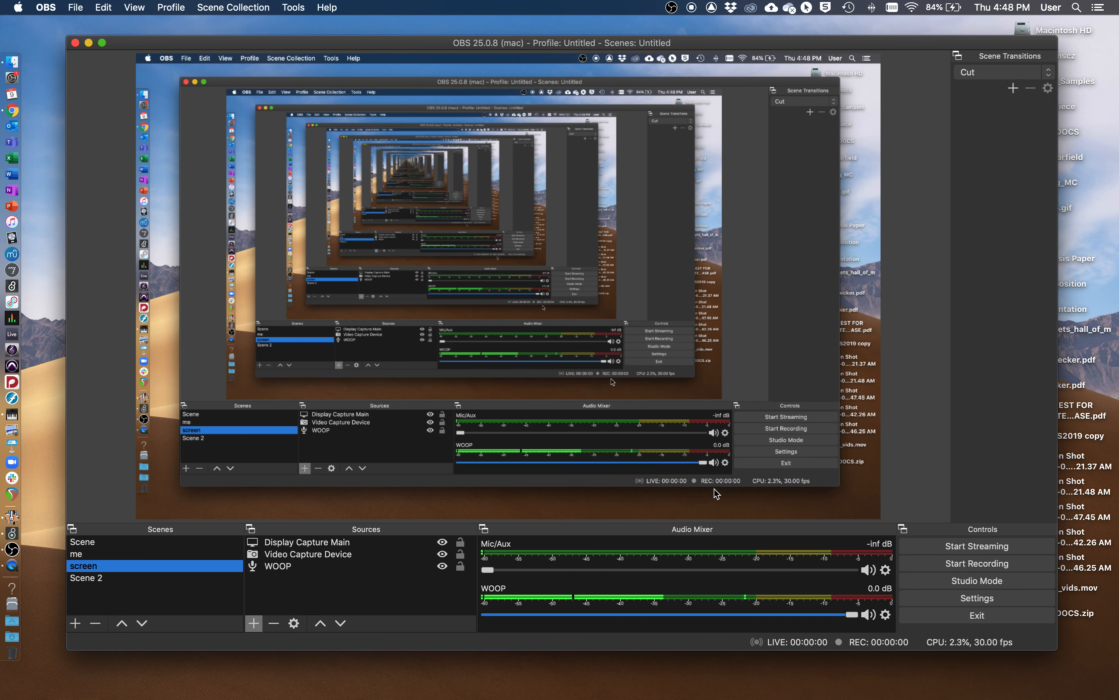
key(1)
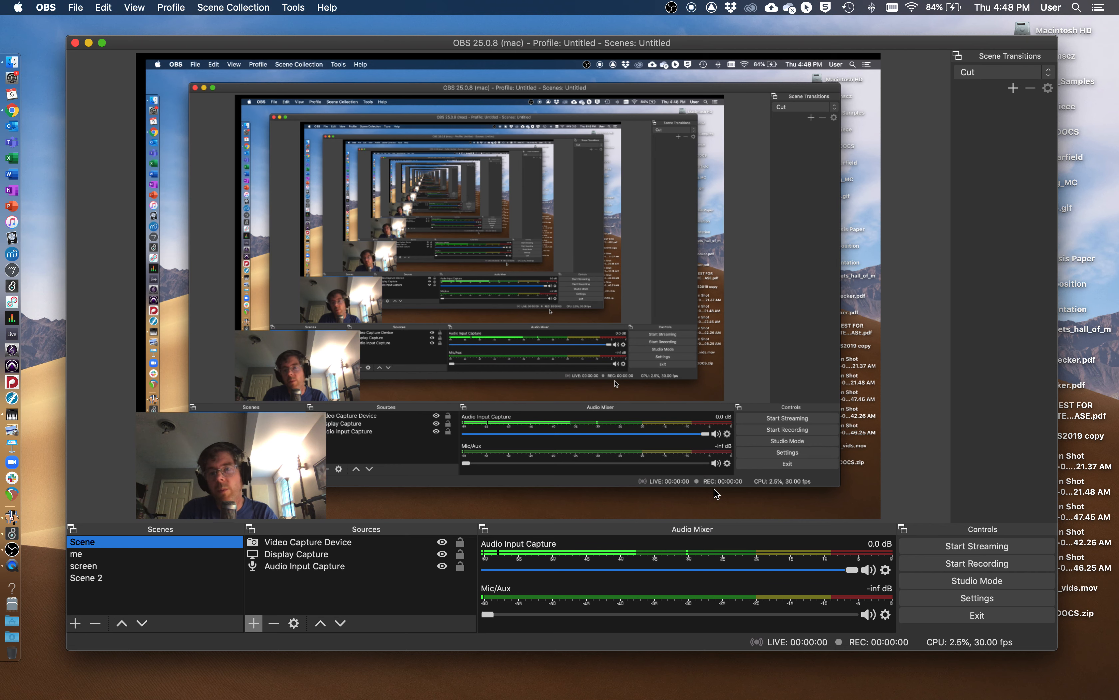
key(=)
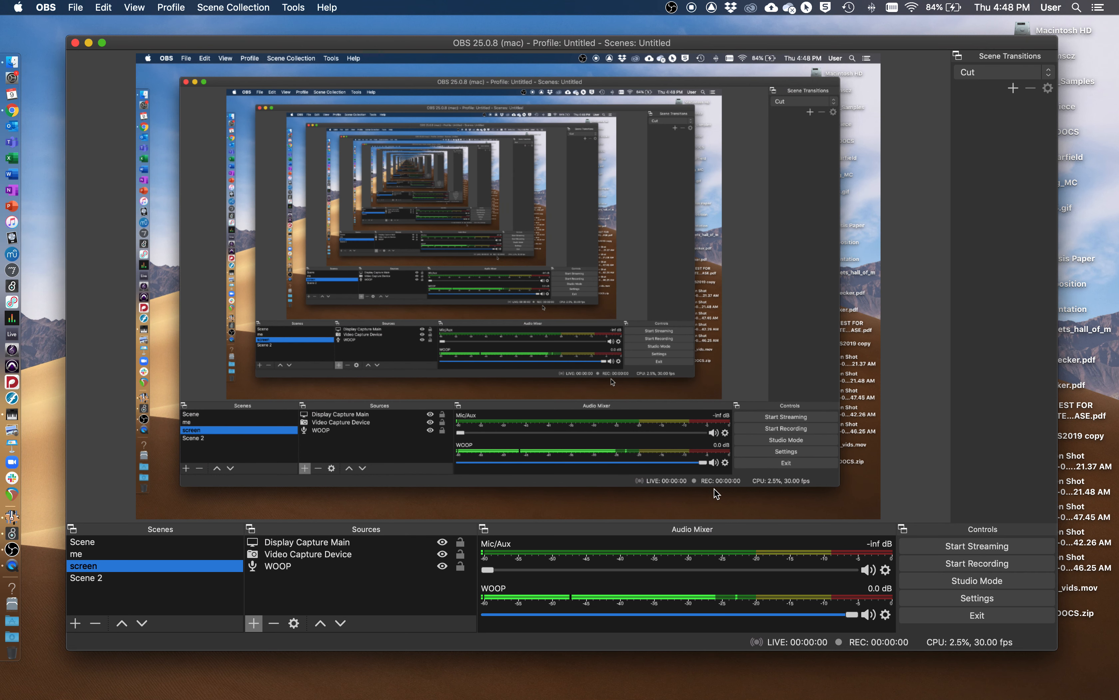
- Add a Stinger scene transition under its default name and cancel its properties without choosing a video file
click(990, 74)
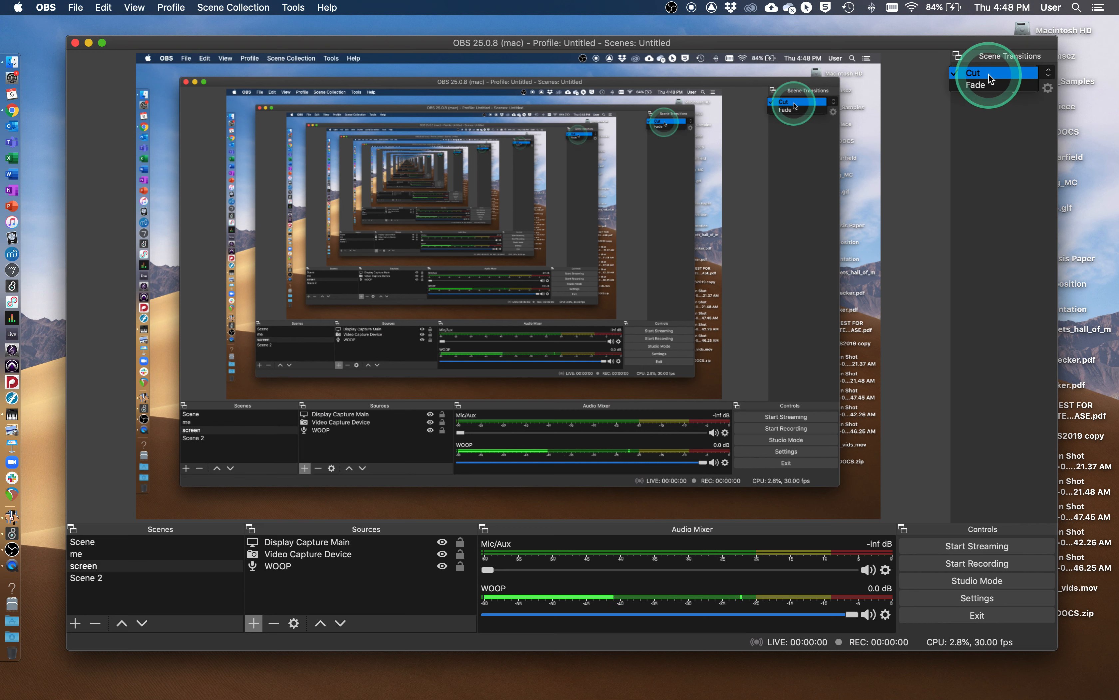
click(990, 75)
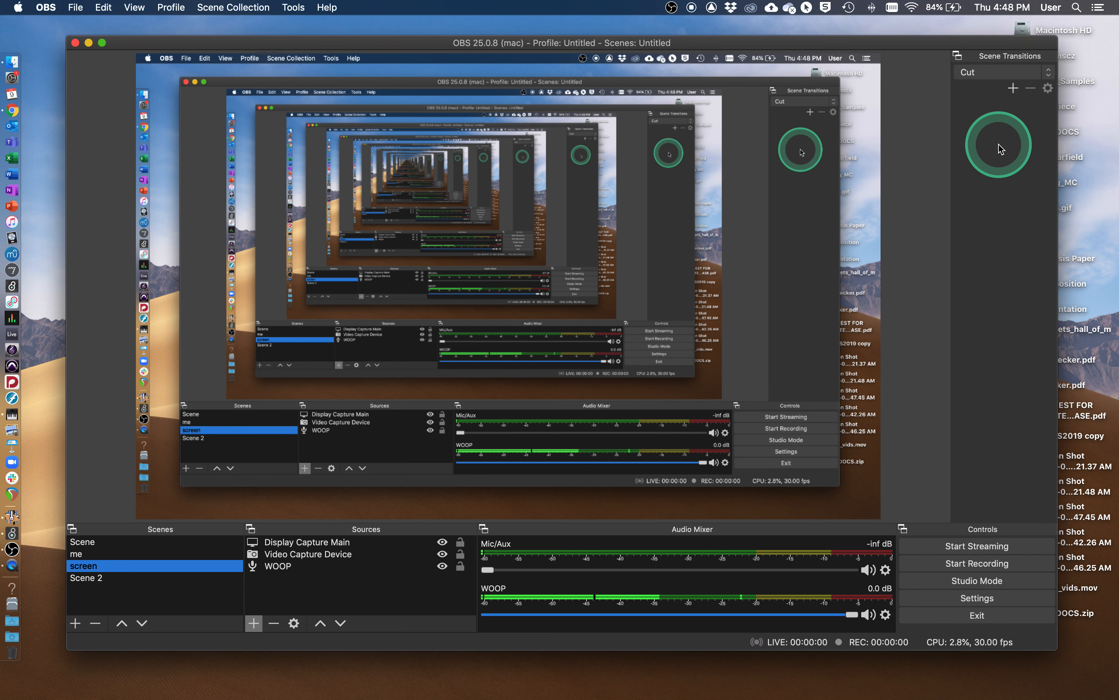
click(1012, 88)
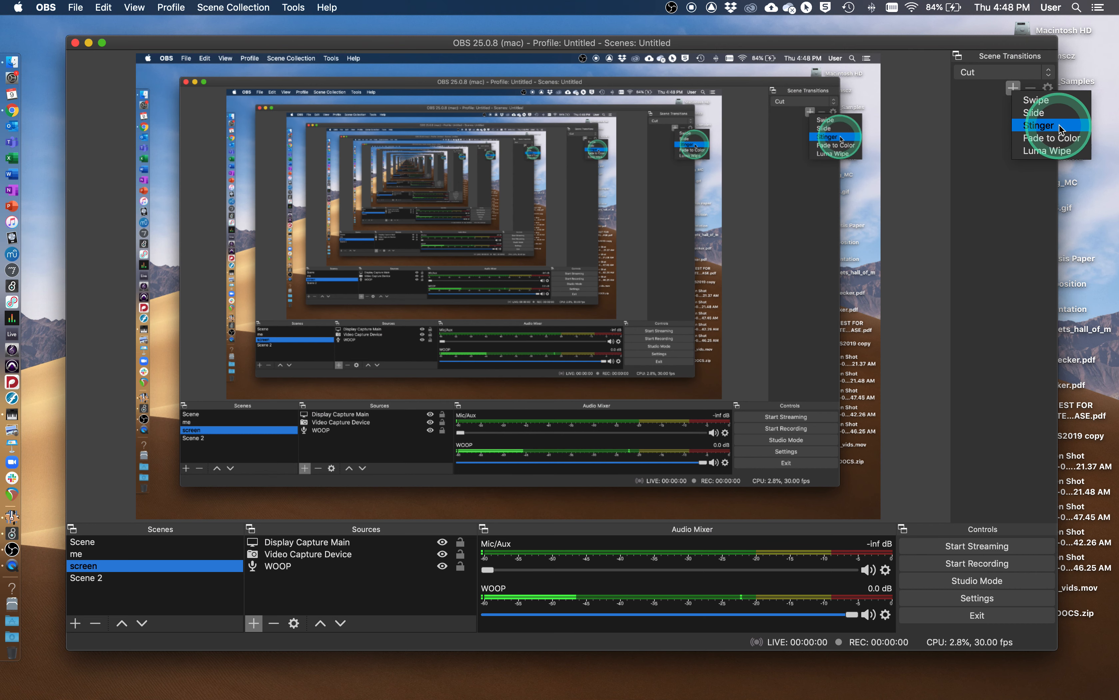
click(1037, 126)
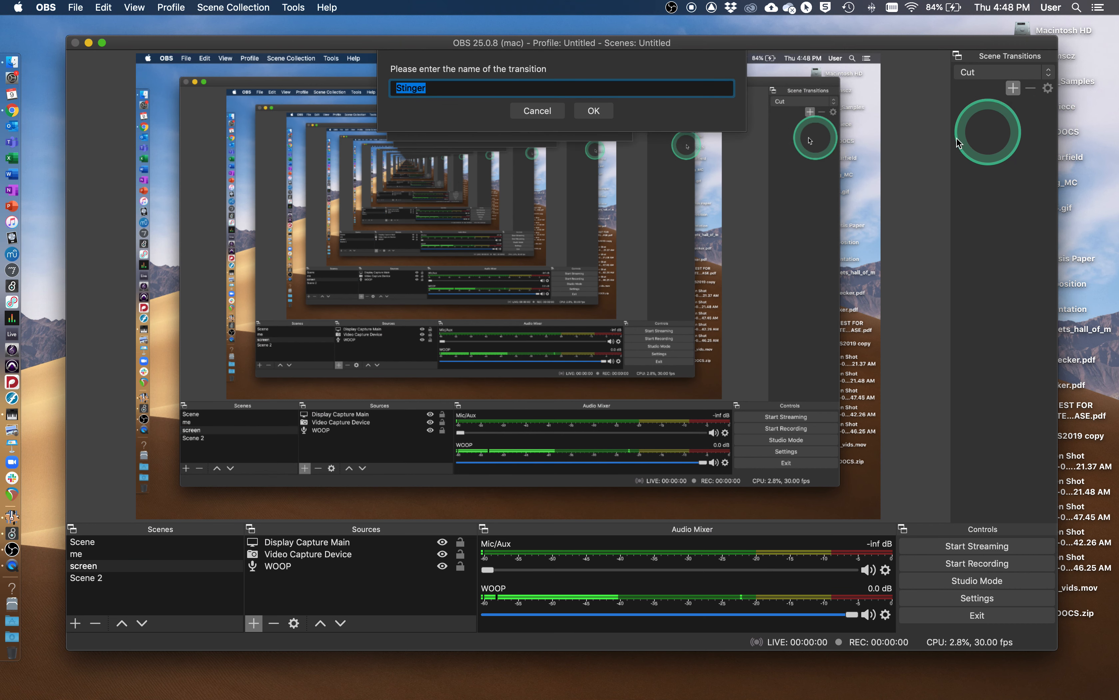
click(597, 116)
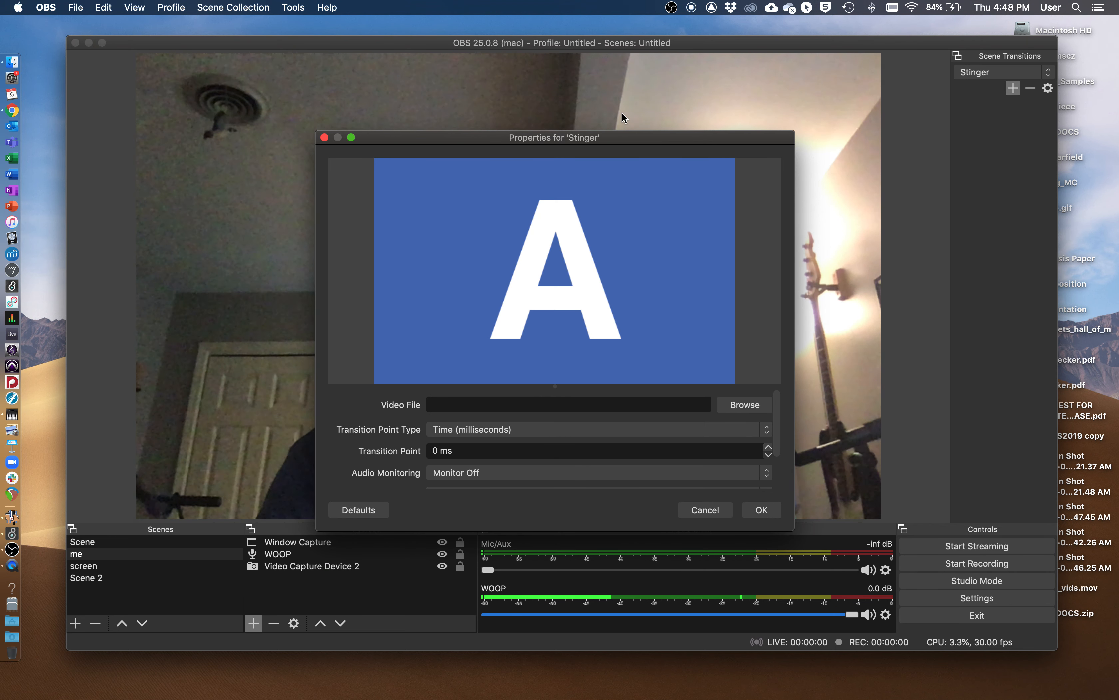
click(705, 509)
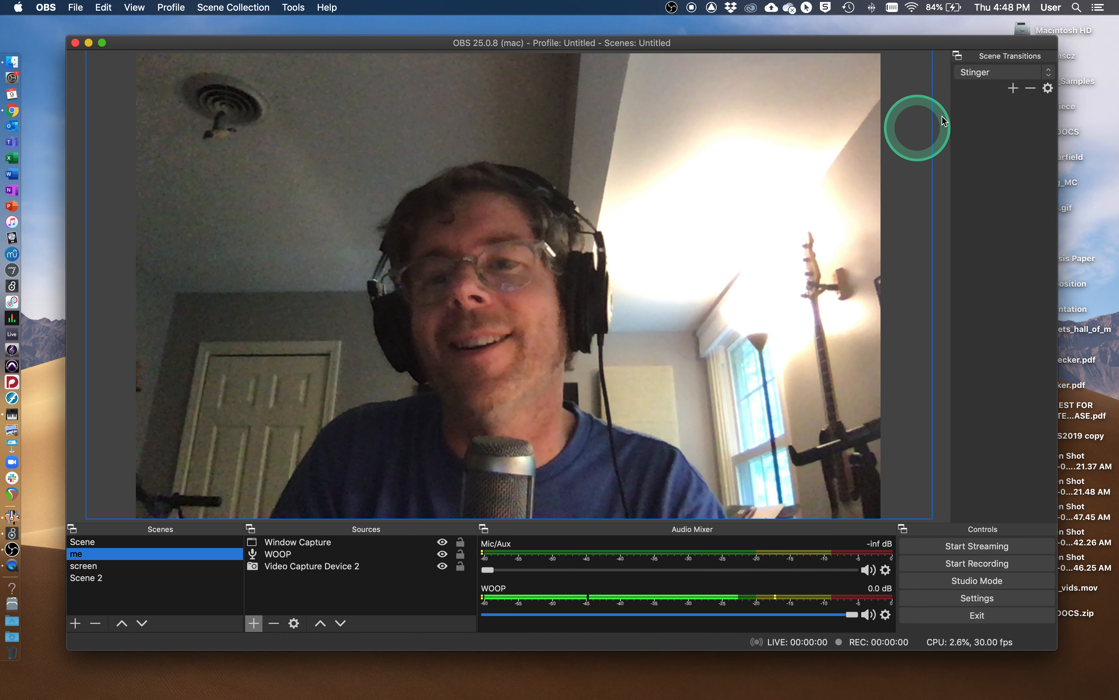
- Set the scene transition to Fade, keeping its 300 ms duration
click(989, 72)
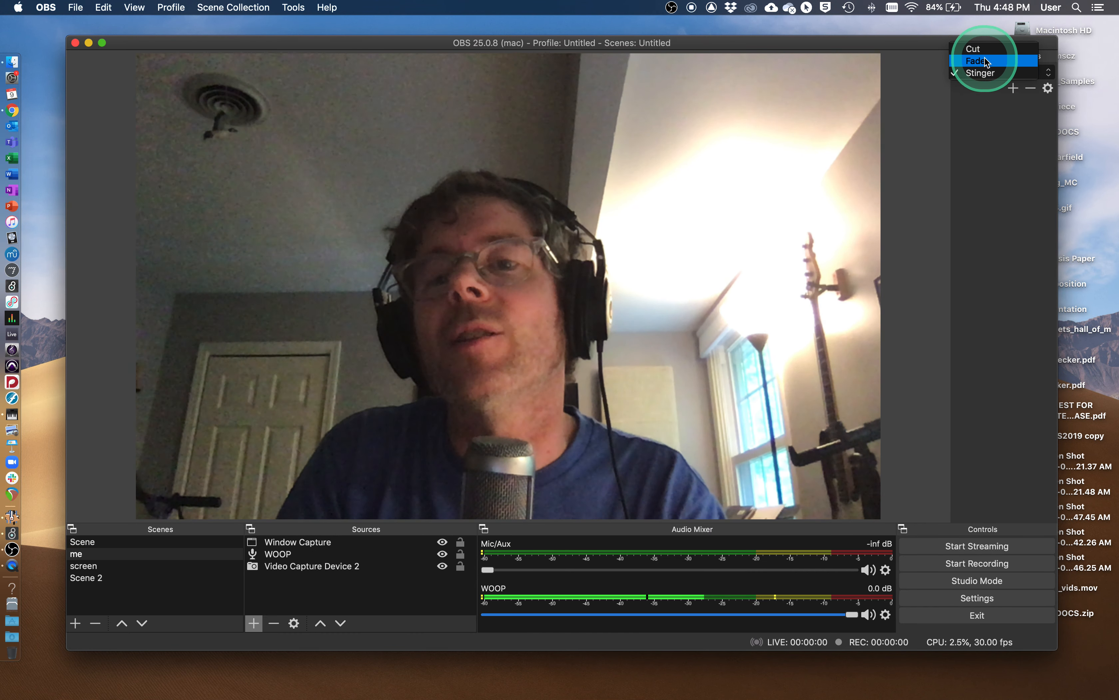
click(986, 62)
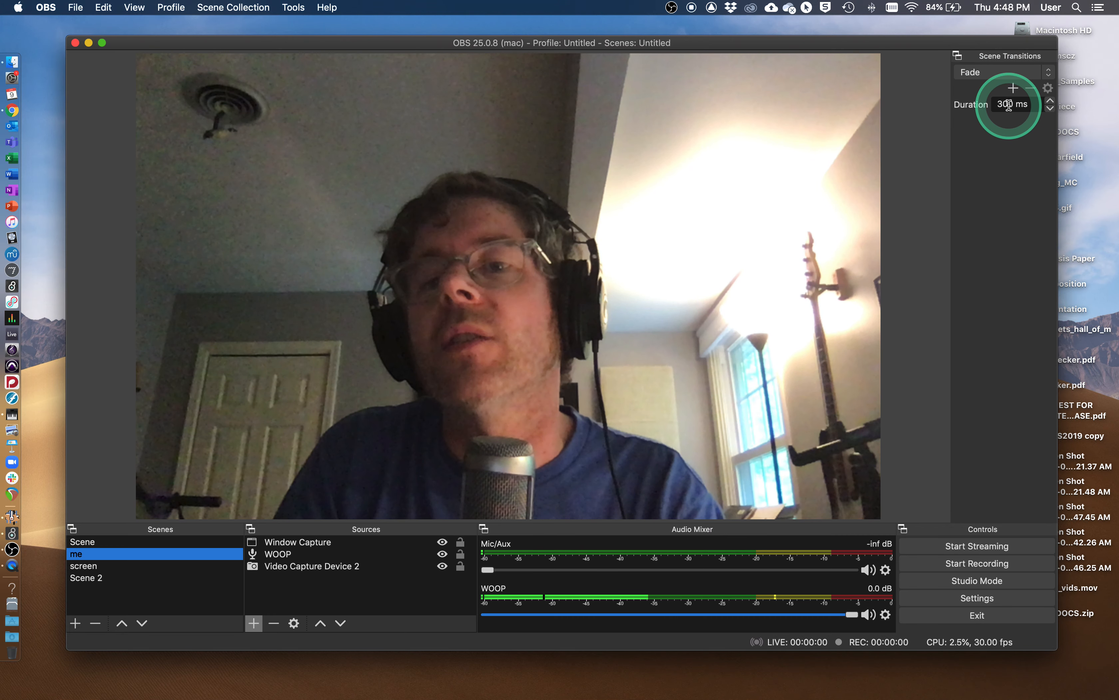
click(987, 74)
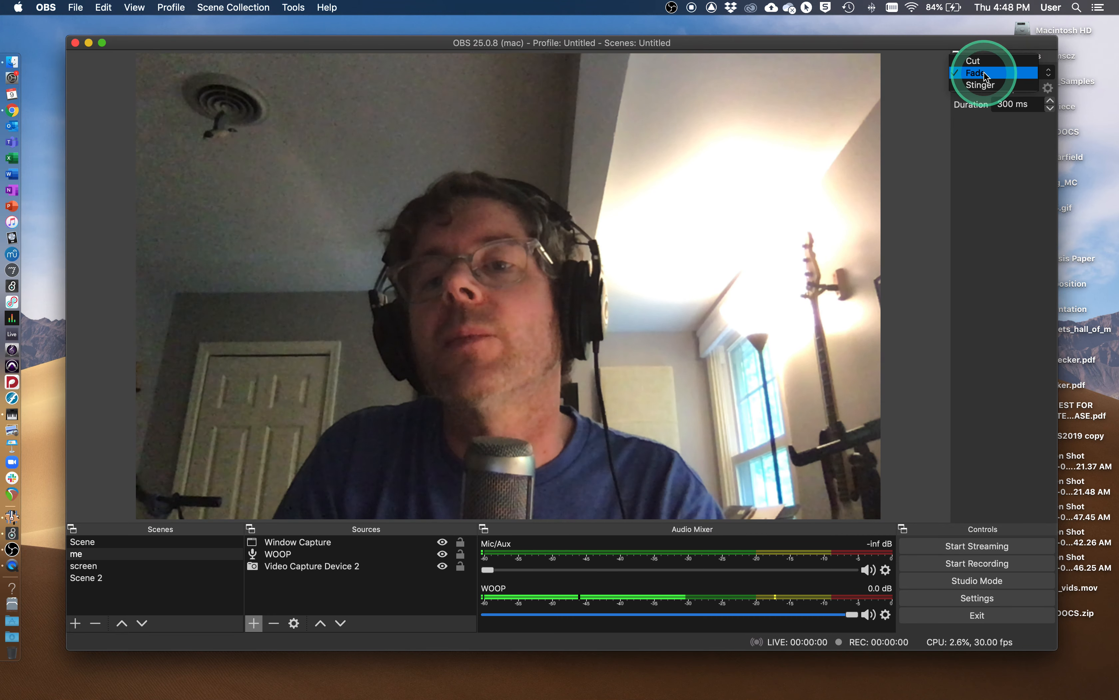
click(987, 74)
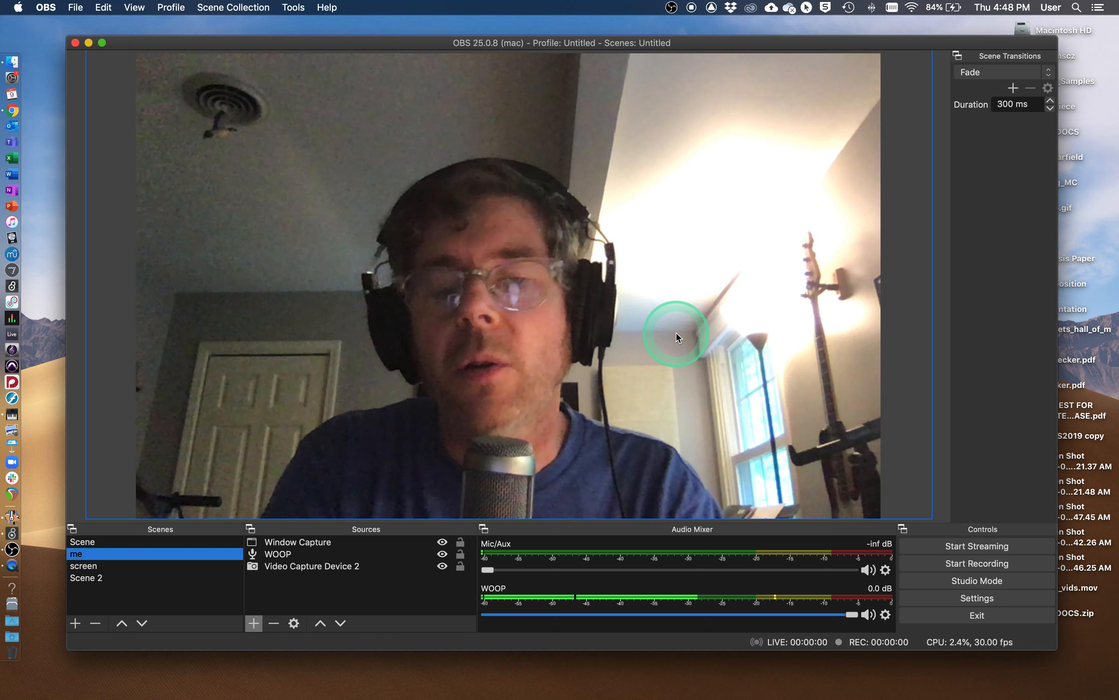
- Preview the Fade transition by switching between the neighbouring scenes screen, me and Scene, ending on me
key(Down)
key(Up)
key(Up)
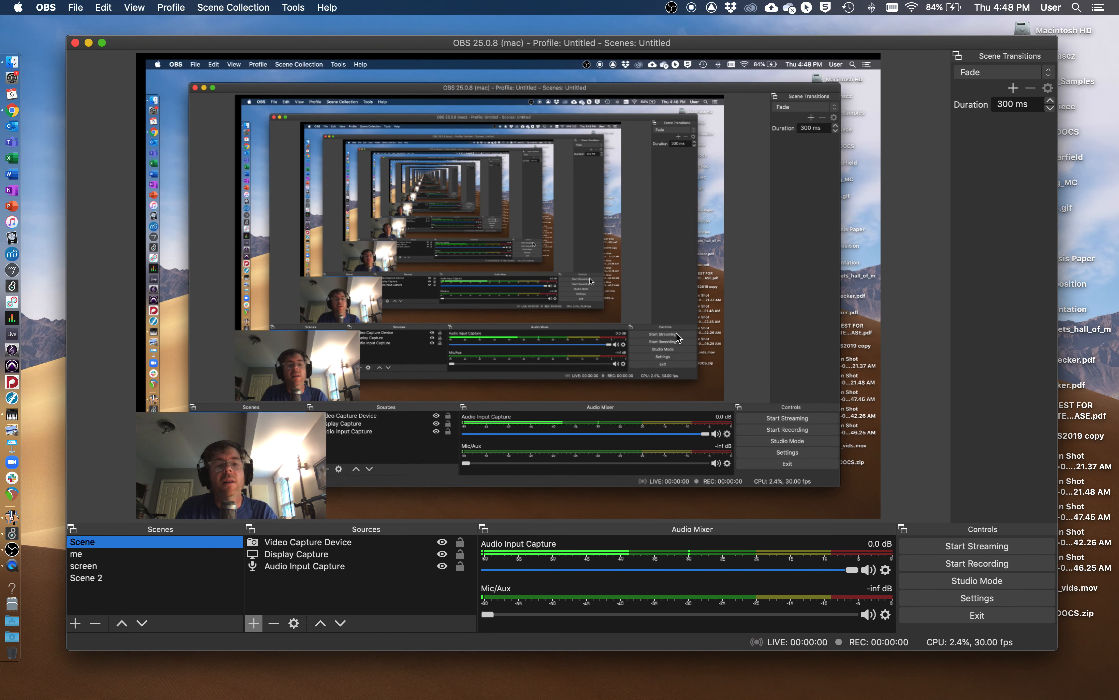
key(Down)
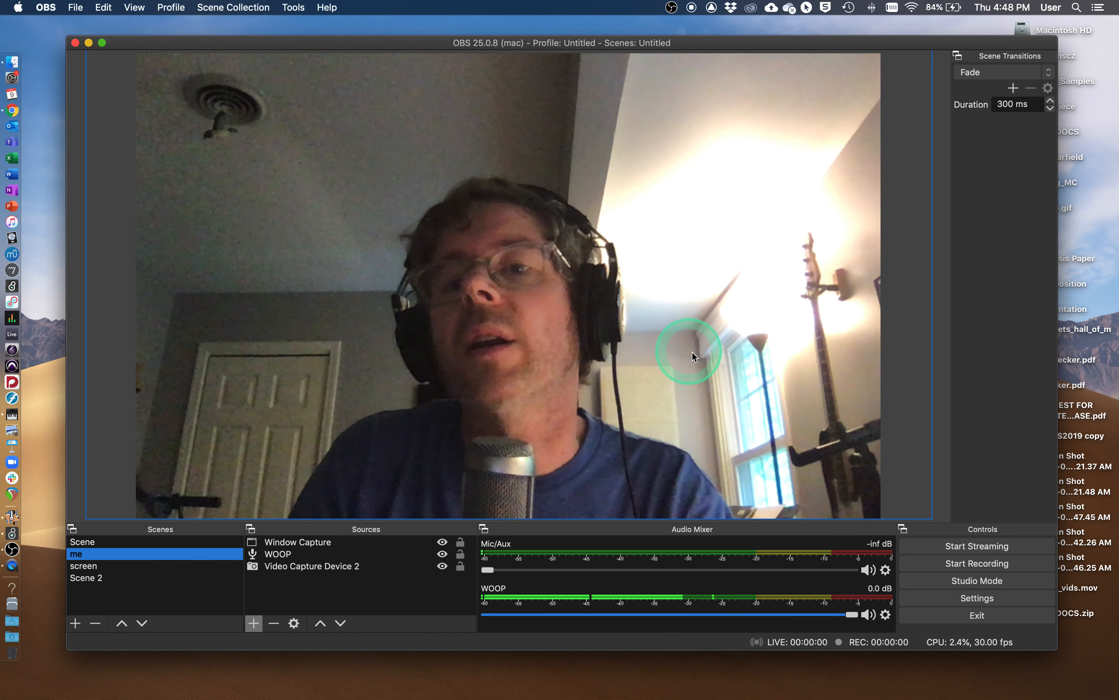
- Set the Fade transition's duration to 1000 ms
drag(999, 103, 1021, 106)
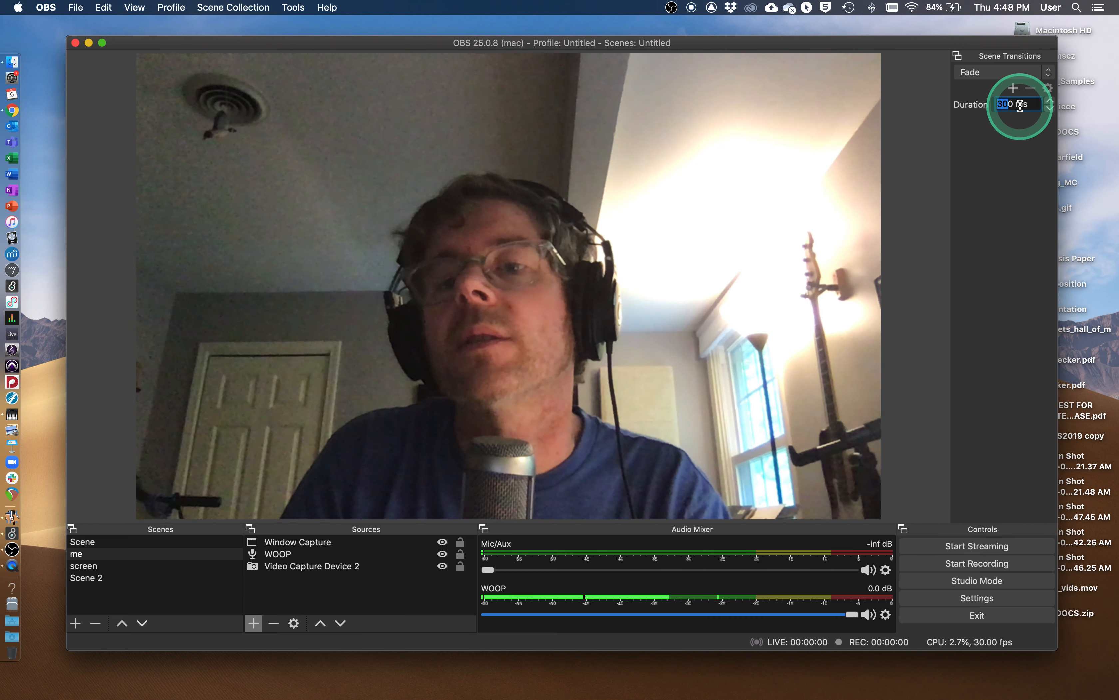
key(Right)
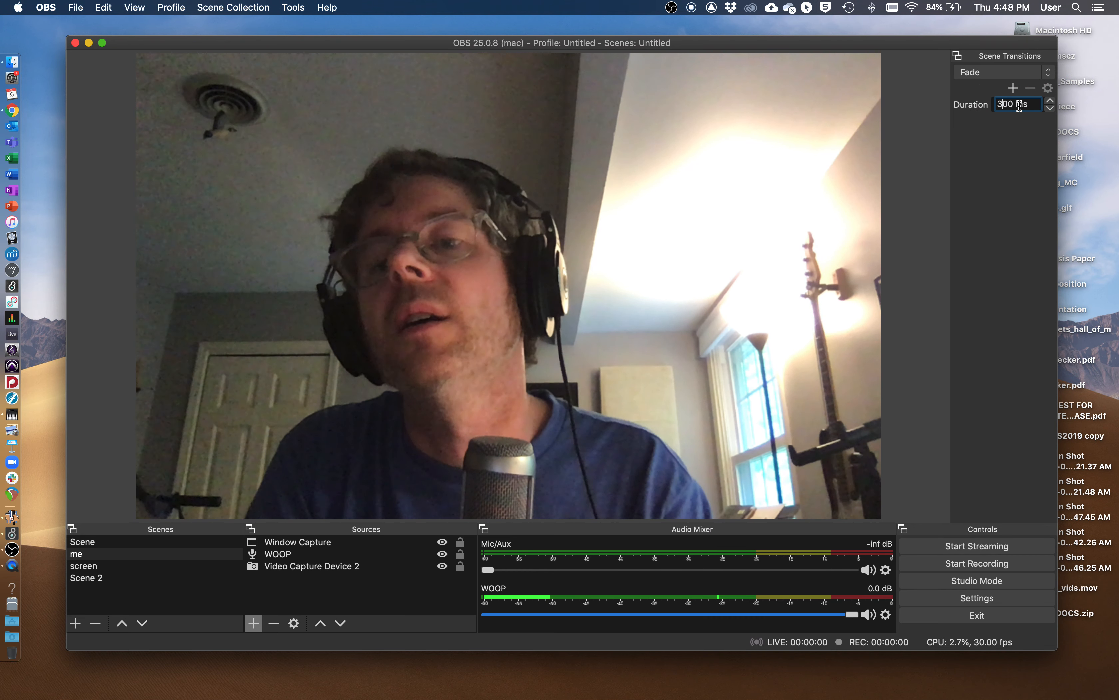
key(BackSpace)
text(10)
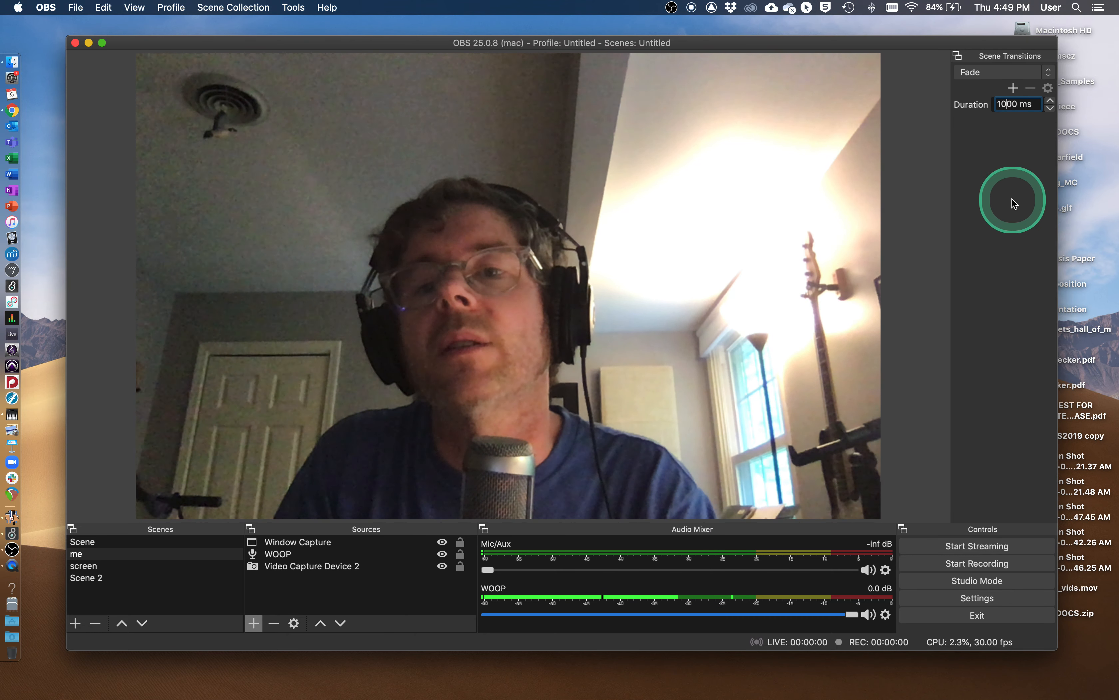
click(693, 335)
- Preview the 1000 ms Fade by using the scene hotkeys to alternate between screen and Scene, ending on Scene
key(2)
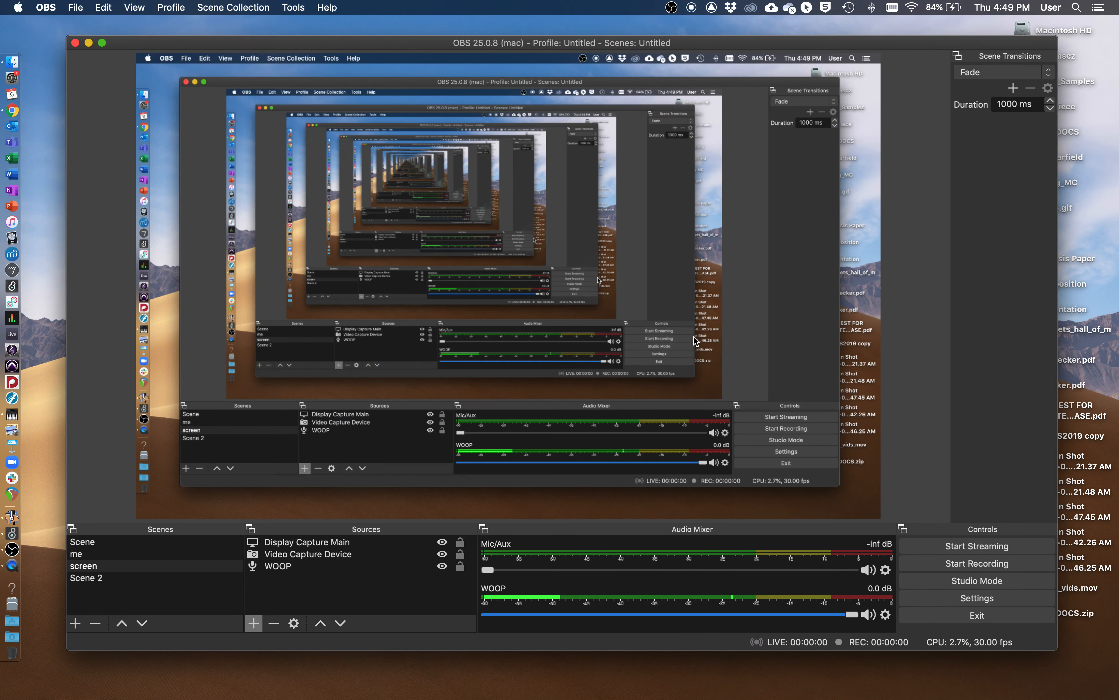
key(1)
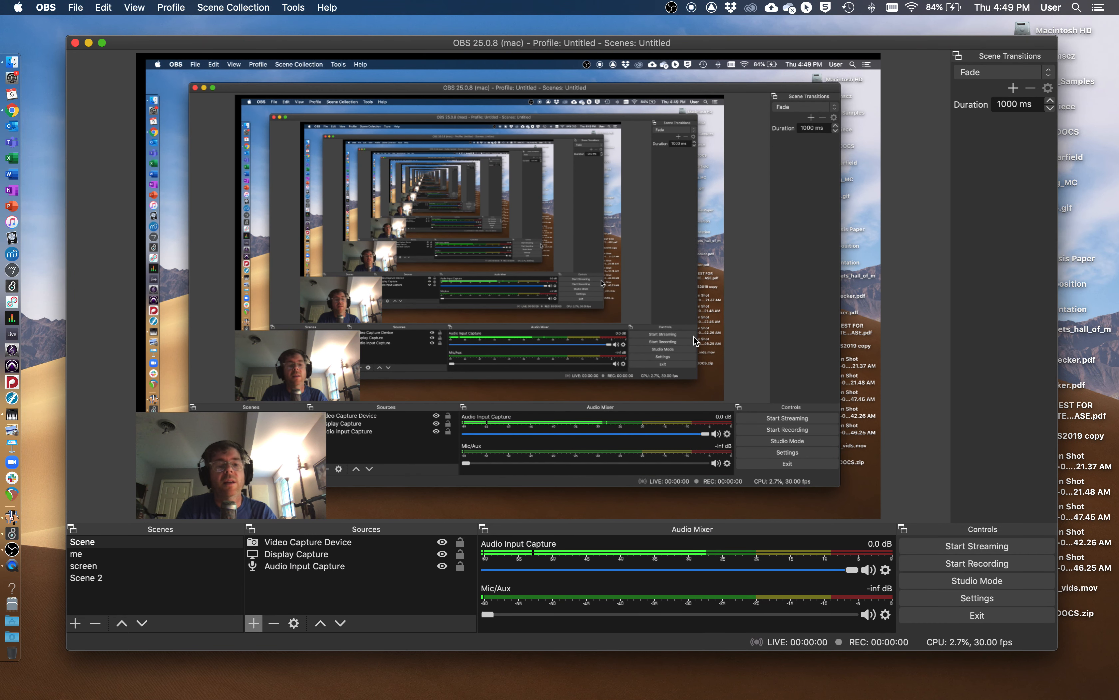
key(3)
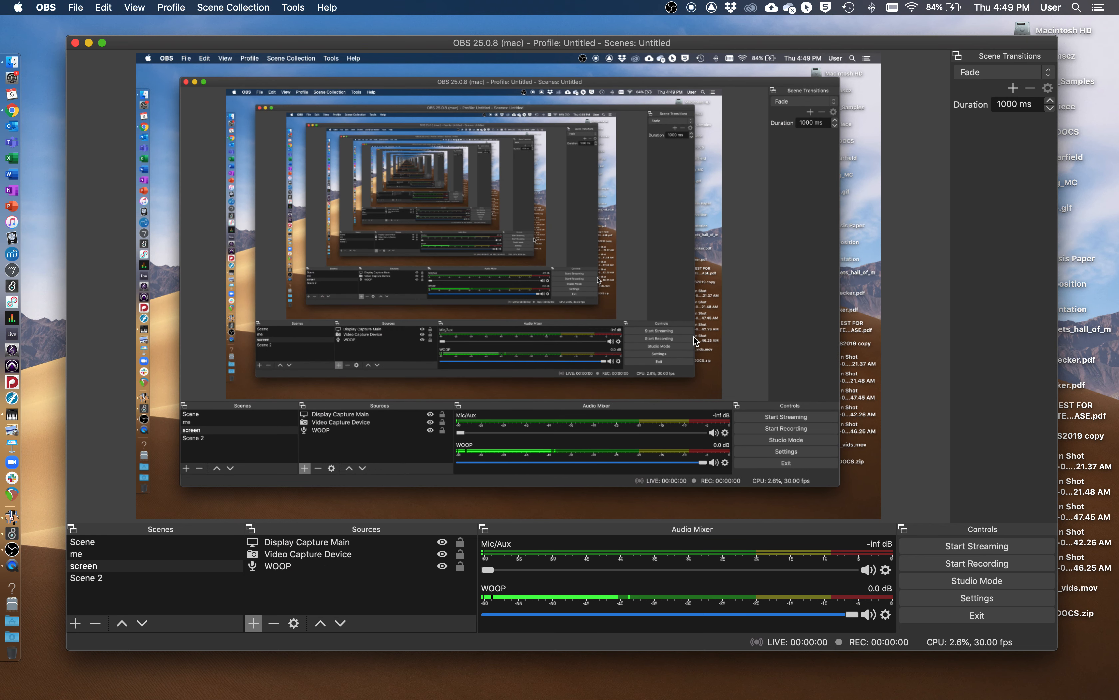
key(1)
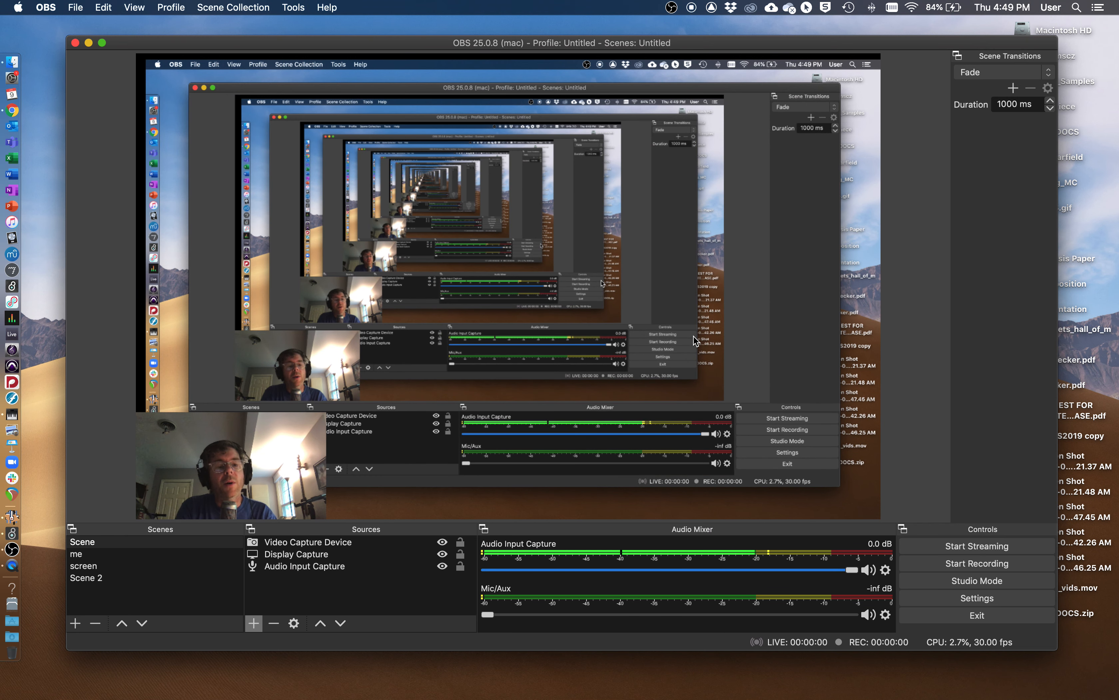
click(707, 340)
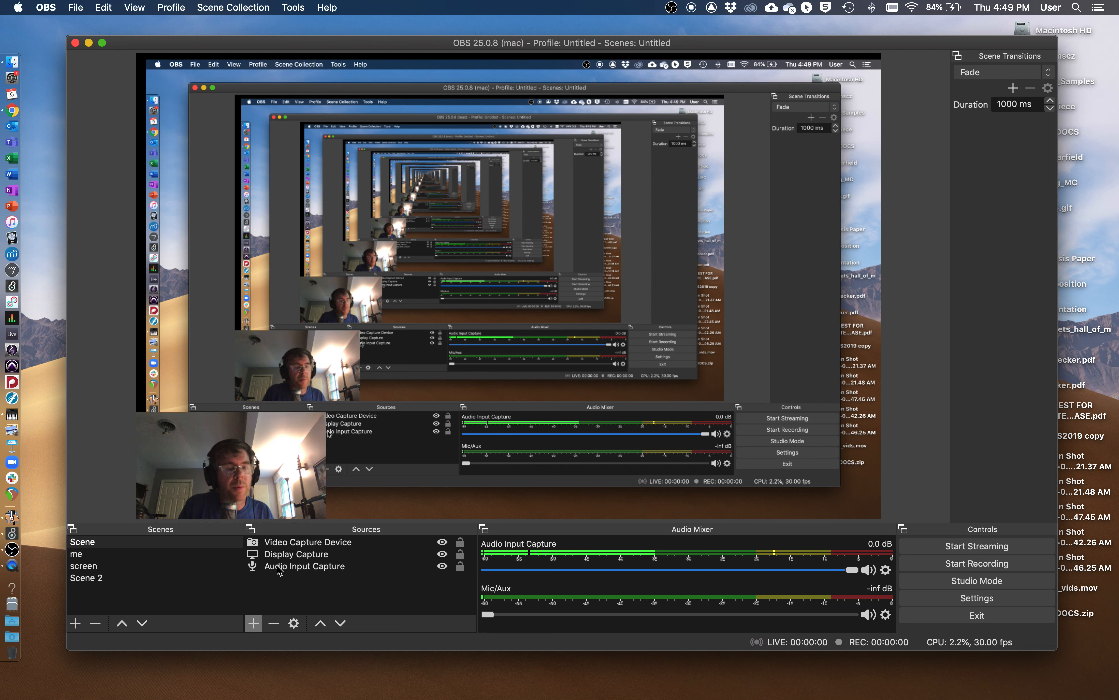
- Select the webcam overlay in the Scene preview and switch to QuickTime Player
click(217, 515)
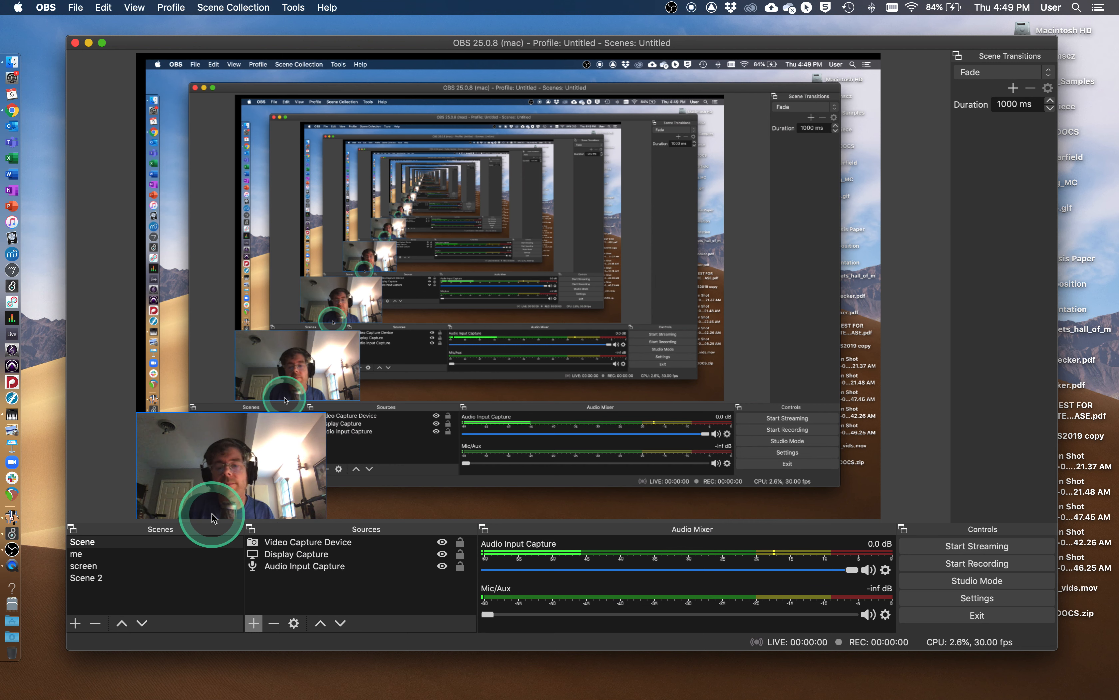
click(12, 567)
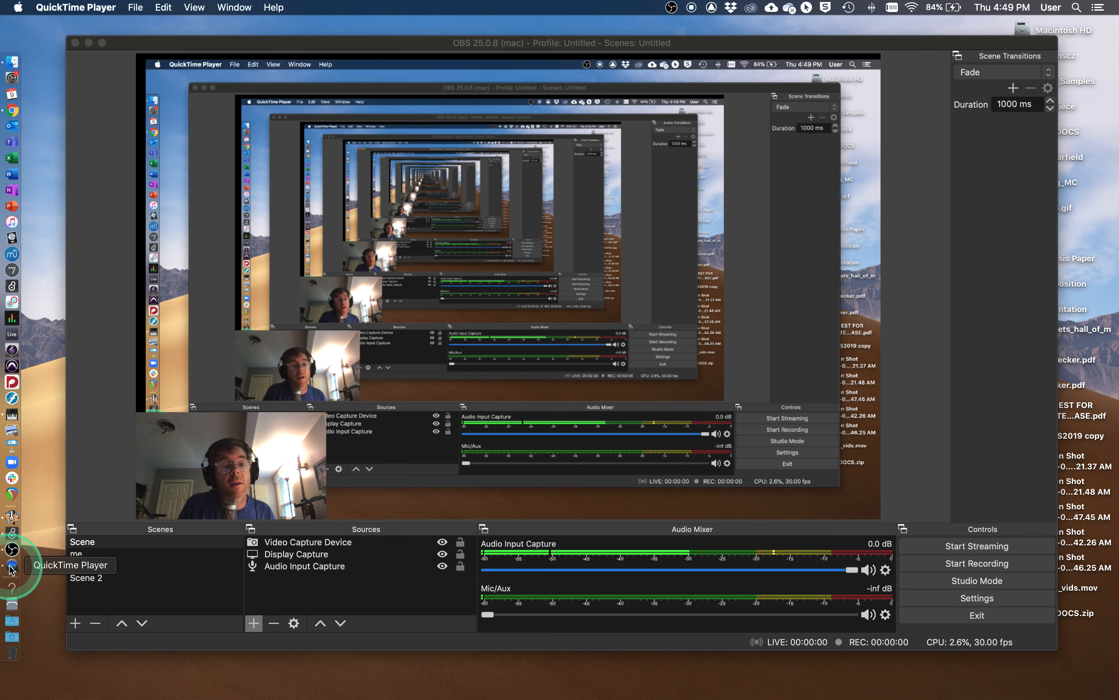